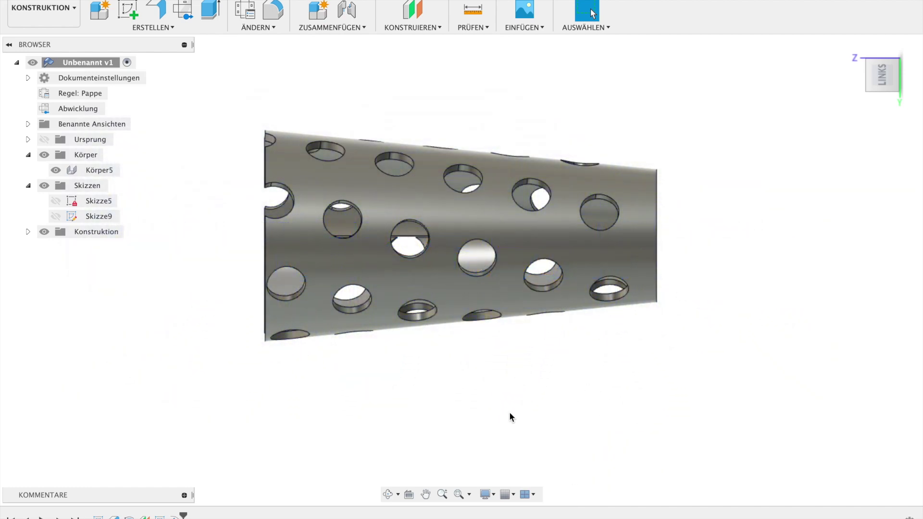
# - Activate the Abwicklung flat pattern to show the perforated cone unfolded, then orbit around it
pyautogui.moveTo(494, 387)
pyautogui.keyDown('shift'); pyautogui.mouseDown(button='middle')
pyautogui.moveTo(635, 367)
pyautogui.moveTo(521, 394)
pyautogui.moveTo(485, 386)
pyautogui.moveTo(511, 364)
pyautogui.moveTo(527, 399)
pyautogui.moveTo(477, 412)
pyautogui.moveTo(413, 399)
pyautogui.mouseUp(button='middle'); pyautogui.keyUp('shift')
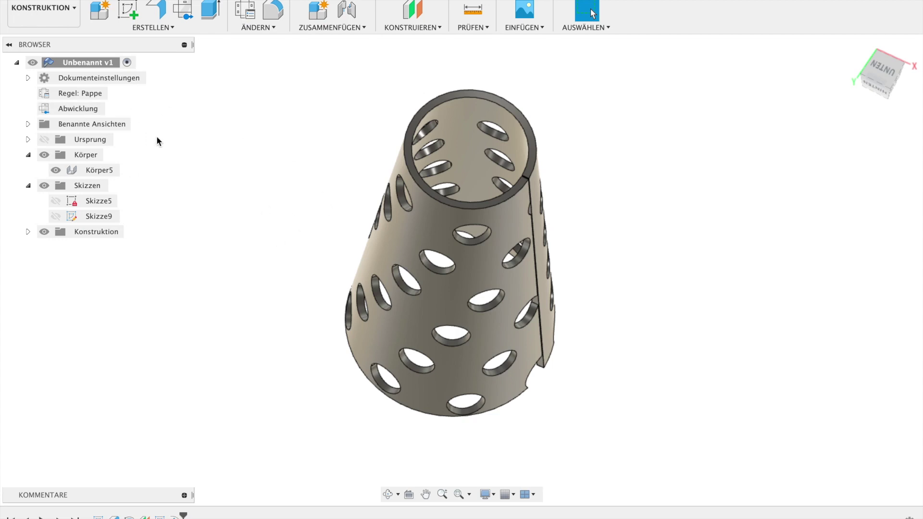
pyautogui.click(100, 112)
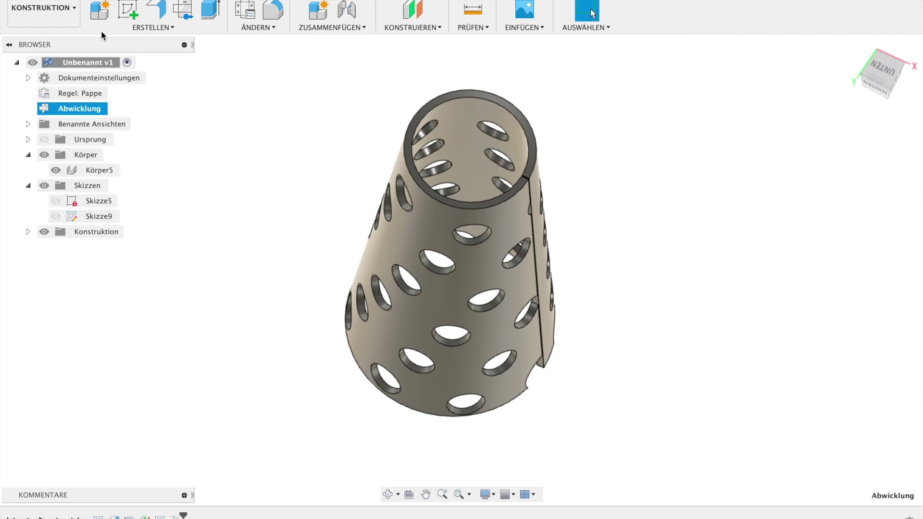
pyautogui.press('Escape')
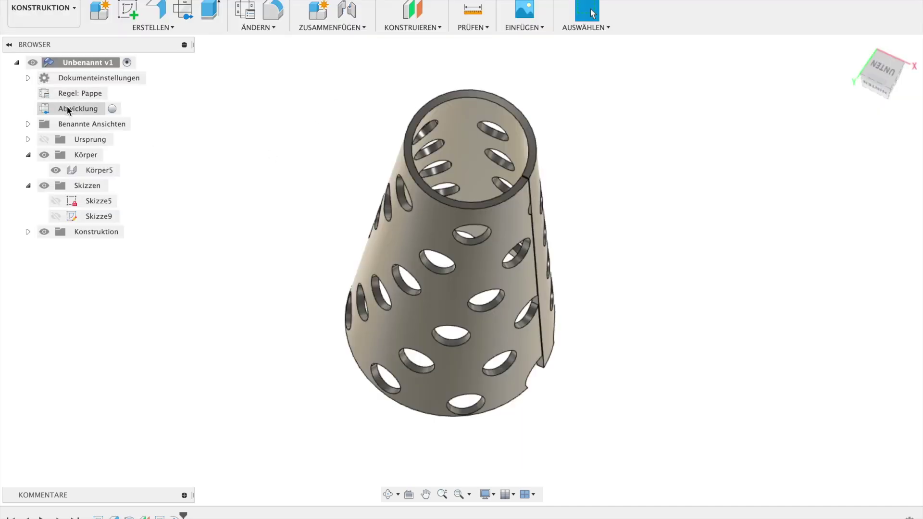
pyautogui.rightClick(68, 106)
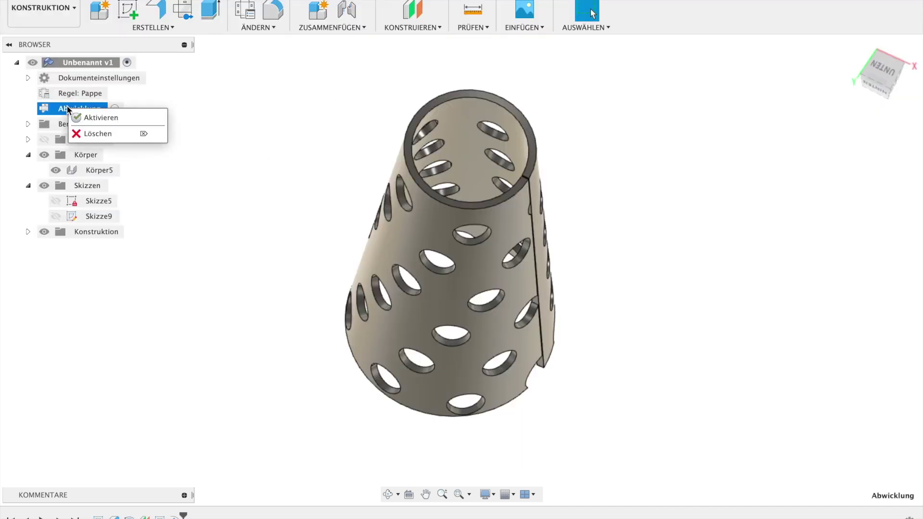
pyautogui.click(86, 117)
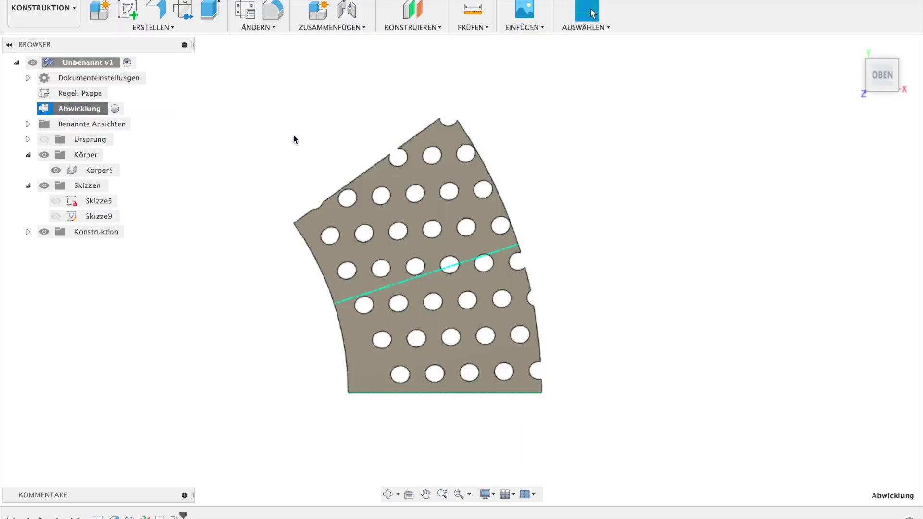
pyautogui.moveTo(511, 284)
pyautogui.keyDown('shift'); pyautogui.mouseDown(button='middle')
pyautogui.moveTo(487, 243)
pyautogui.moveTo(483, 286)
pyautogui.mouseUp(button='middle'); pyautogui.keyUp('shift')
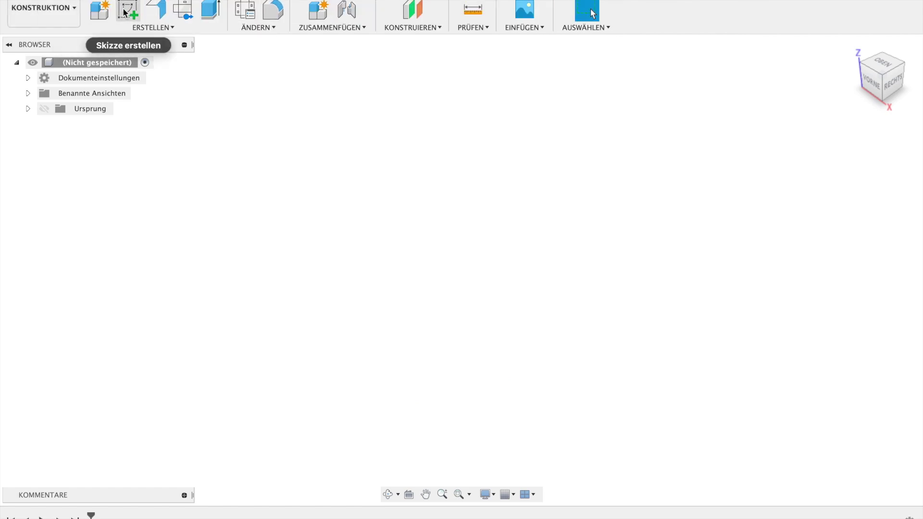
# - Start a sketch on the front plane with a 100 mm vertical line from the origin
pyautogui.click(124, 13)
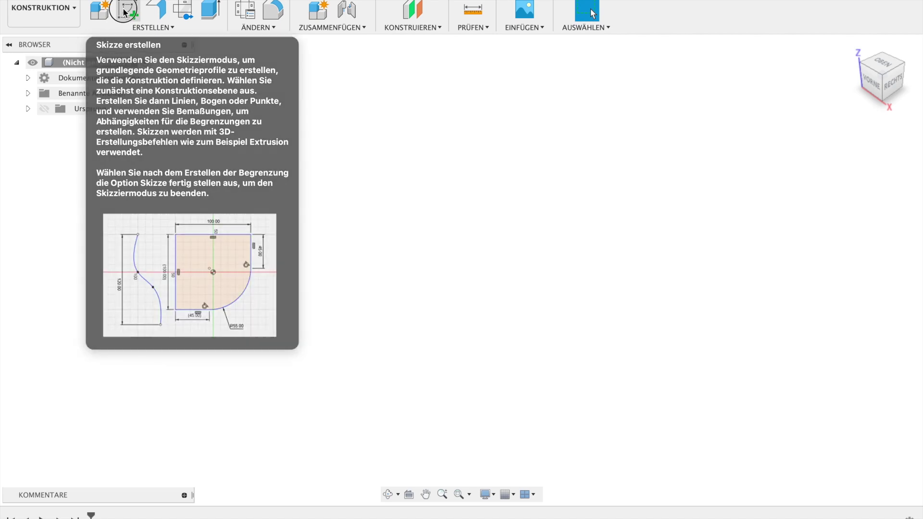
pyautogui.click(487, 247)
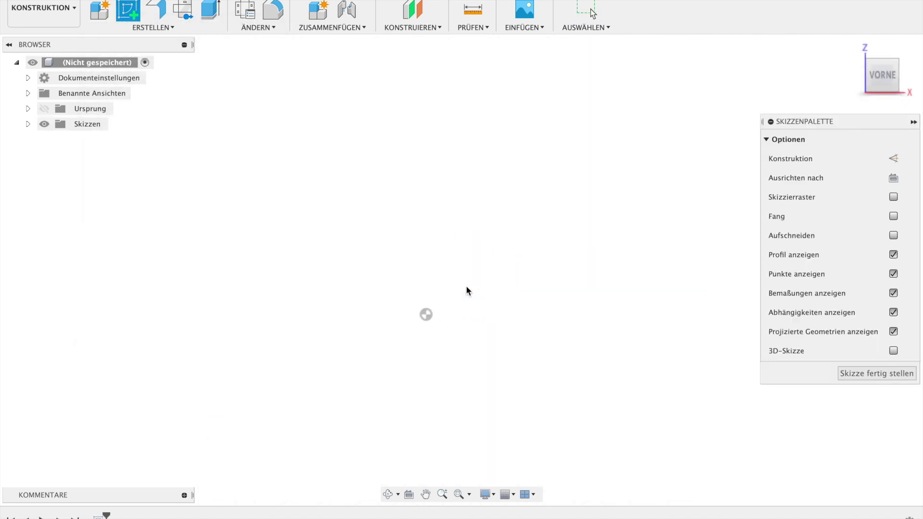
pyautogui.click(426, 314)
pyautogui.write('100')
pyautogui.press('Tab')
pyautogui.press('Return')
pyautogui.press('Escape')
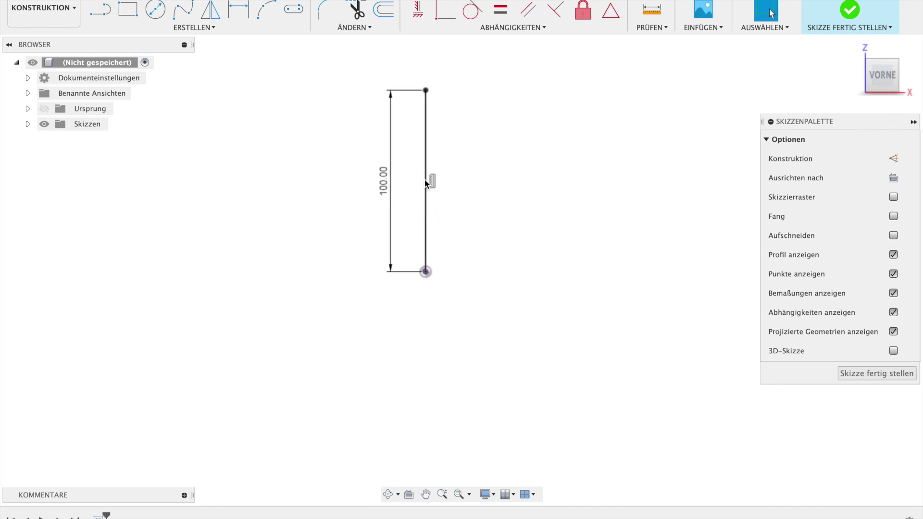
# - Add a 25 mm horizontal line at the top and a 50 mm one at the bottom
pyautogui.press('l')
pyautogui.click(425, 90)
pyautogui.write('2')
pyautogui.press('Return')
pyautogui.press('Escape')
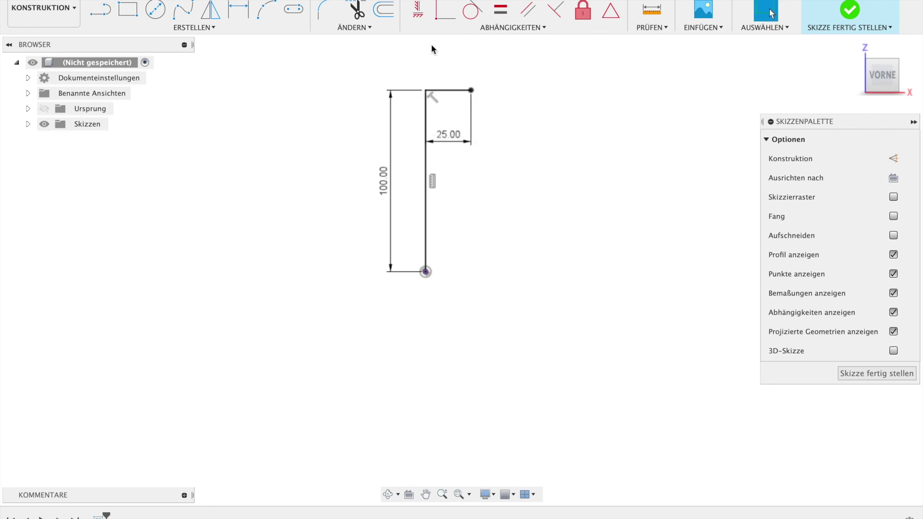
pyautogui.press('l')
pyautogui.click(425, 272)
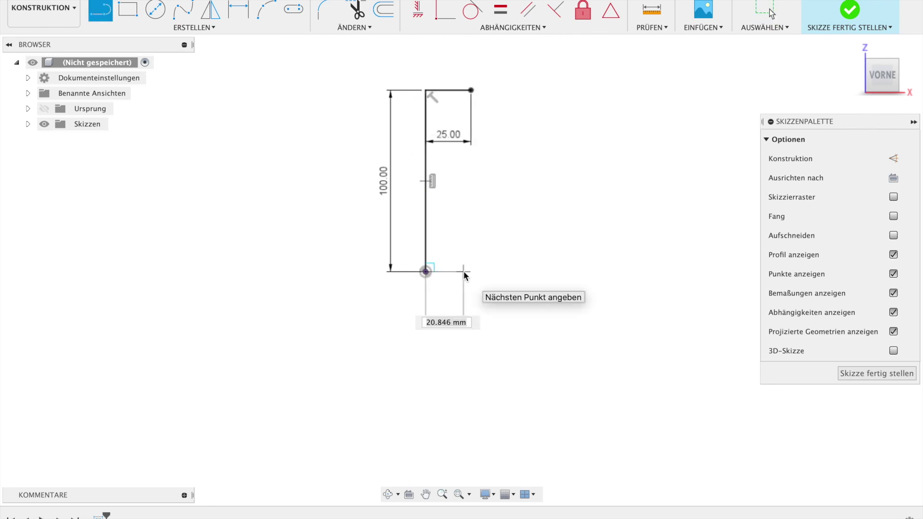
pyautogui.write('50')
pyautogui.press('Return')
pyautogui.press('Escape')
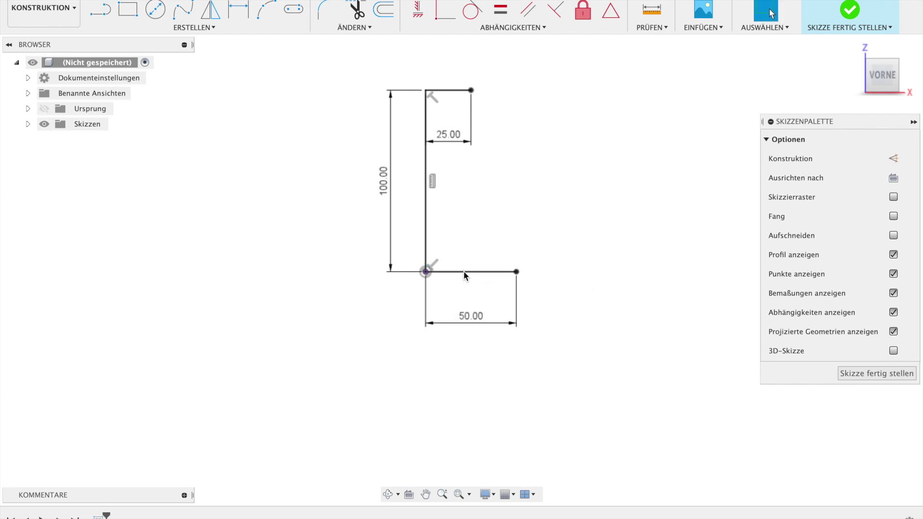
# - Convert the vertical, top and bottom lines into construction geometry
pyautogui.click(469, 271)
pyautogui.press('x')
pyautogui.click(425, 221)
pyautogui.press('x')
pyautogui.click(454, 91)
pyautogui.press('x')
pyautogui.click(533, 165)
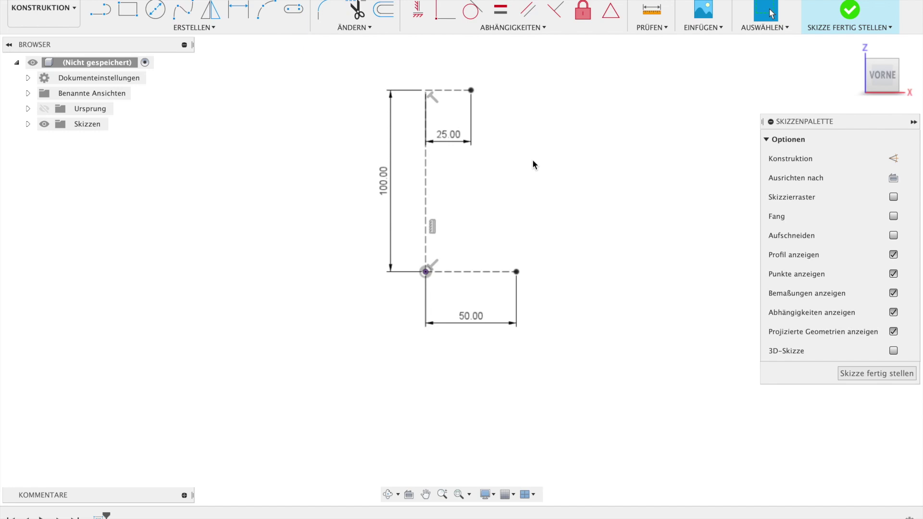
# - Draw the slanted line joining the top and bottom lines' right ends, then finish the sketch
pyautogui.press('l')
pyautogui.click(470, 90)
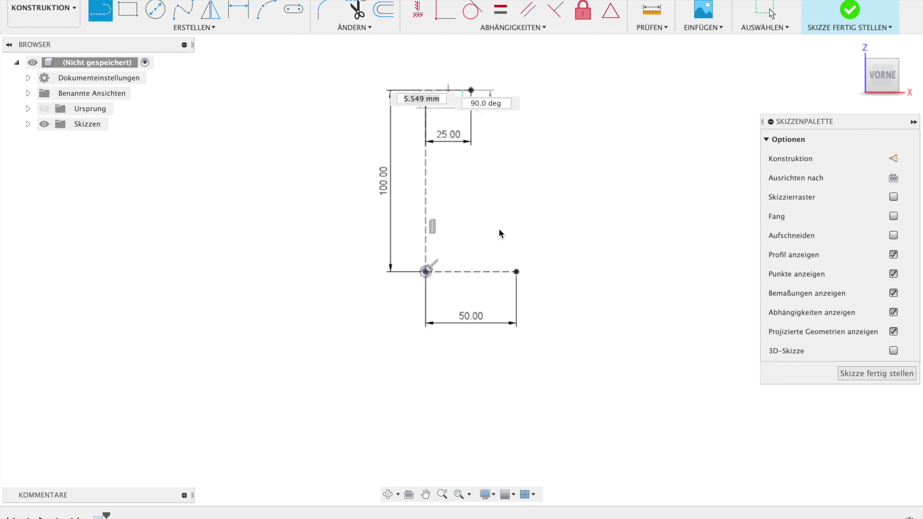
pyautogui.click(515, 272)
pyautogui.press('Escape')
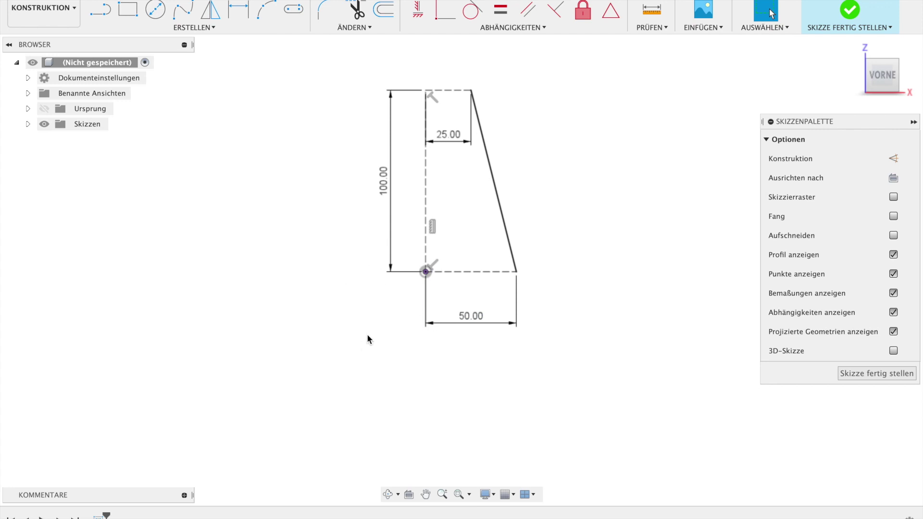
pyautogui.click(860, 374)
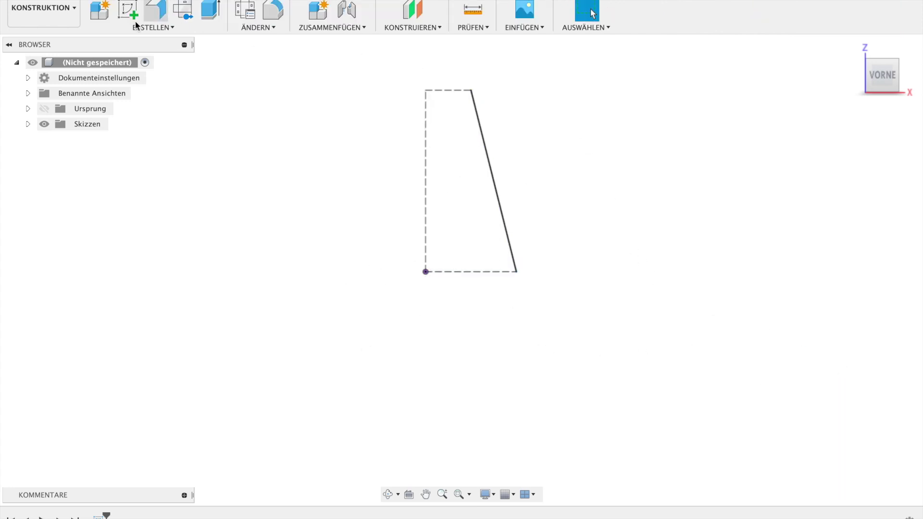
# - Create a sheet-metal Flansch on the slanted line with 0 mm distance, giving Körper1
pyautogui.click(156, 15)
pyautogui.click(488, 159)
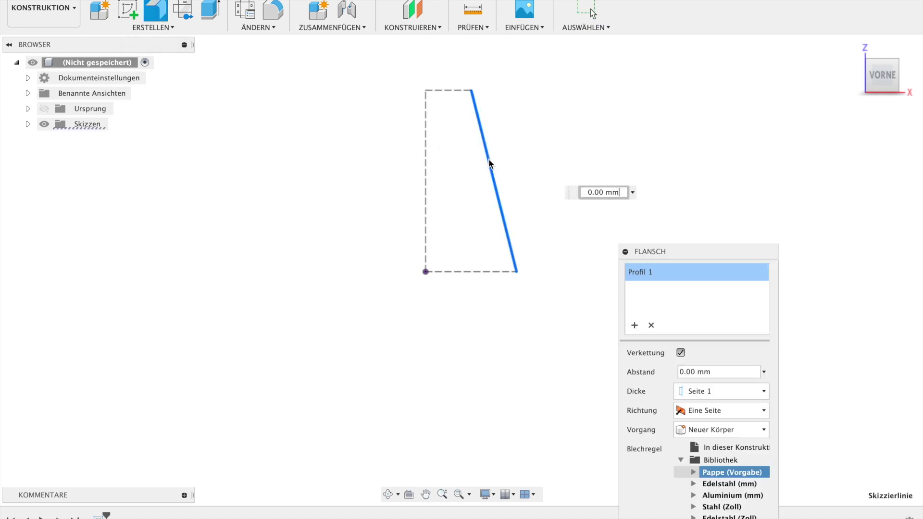
pyautogui.moveTo(690, 251); pyautogui.dragTo(700, 63)
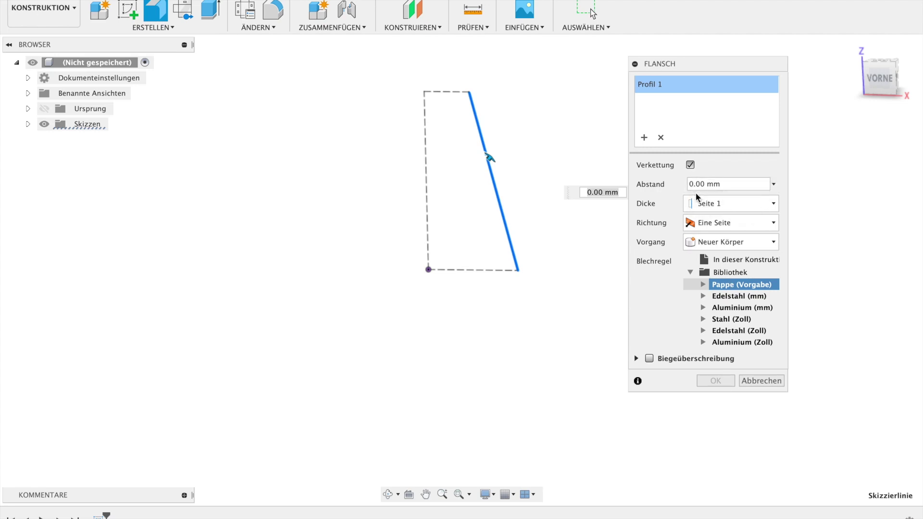
pyautogui.doubleClick(602, 192)
pyautogui.write('0')
pyautogui.press('Return')
pyautogui.press('Return')
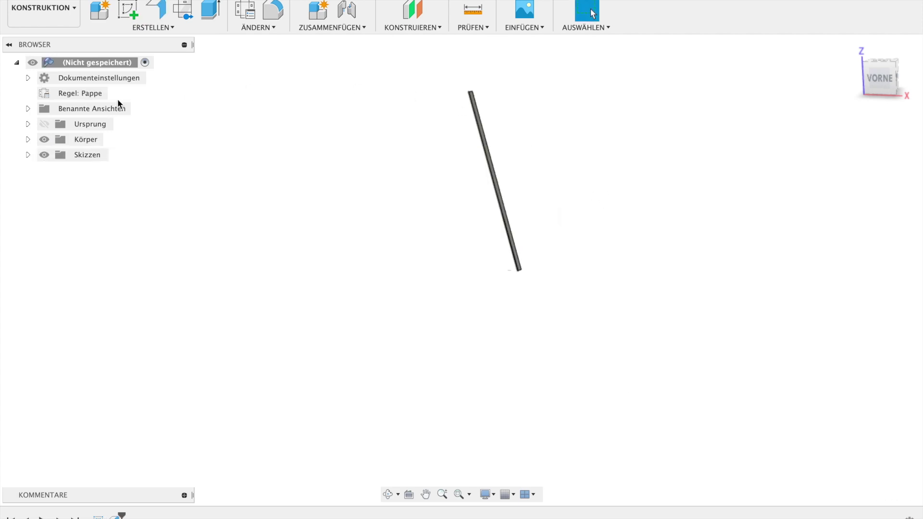
pyautogui.click(28, 139)
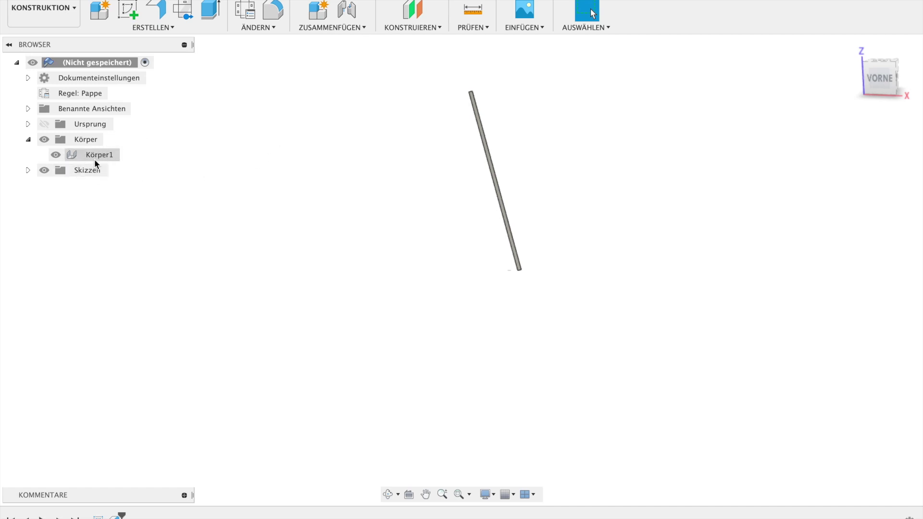
pyautogui.keyDown('shift'); pyautogui.moveTo(226, 168); pyautogui.dragTo(199, 167, button='middle'); pyautogui.keyUp('shift')
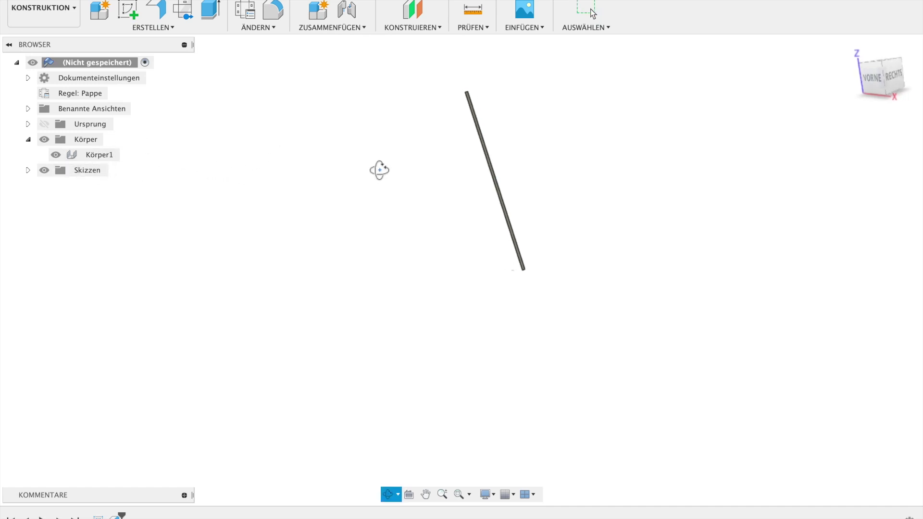
pyautogui.keyDown('shift'); pyautogui.moveTo(379, 169); pyautogui.dragTo(396, 174, button='middle'); pyautogui.keyUp('shift')
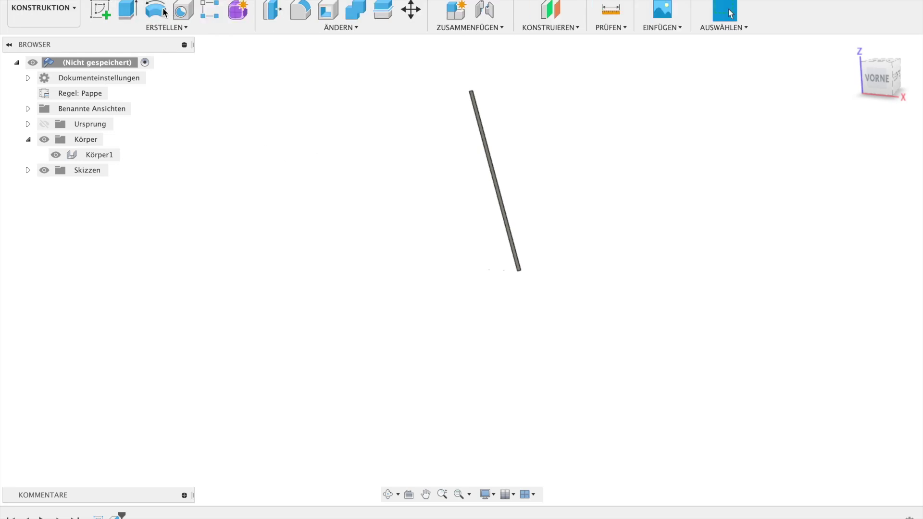
# - Revolve the sheet-metal strip 359° around the vertical axis into an open cone shell
pyautogui.click(156, 10)
pyautogui.click(475, 107)
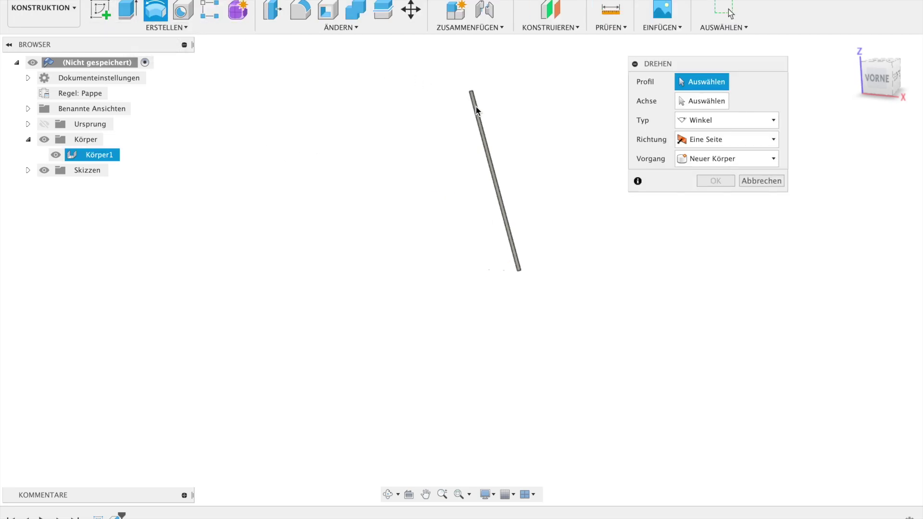
pyautogui.click(476, 107)
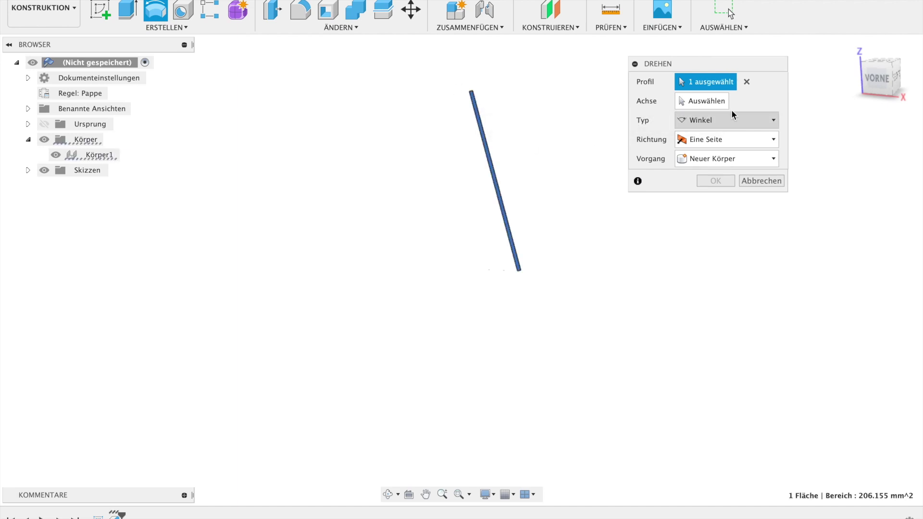
pyautogui.click(702, 101)
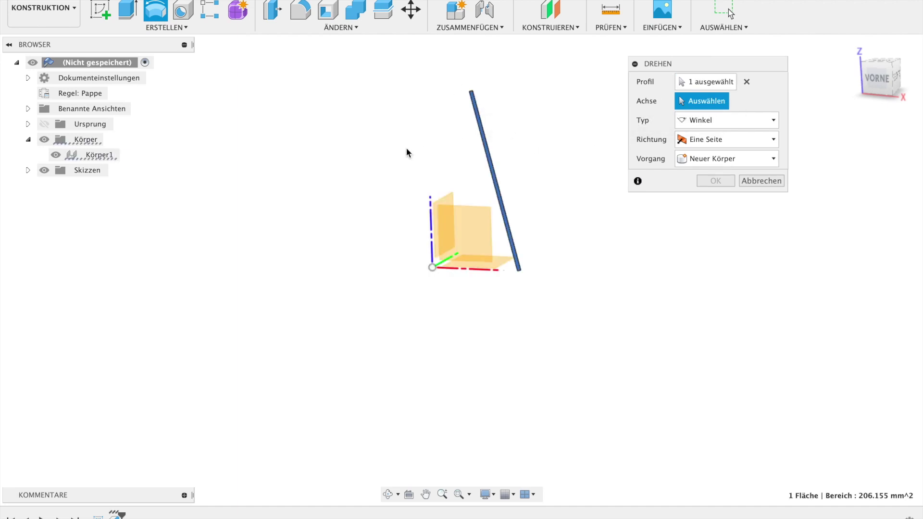
pyautogui.click(431, 219)
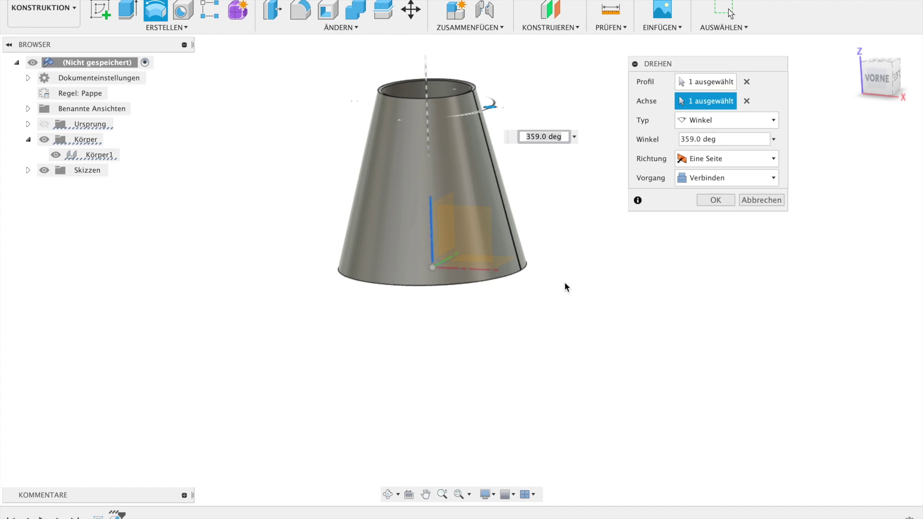
pyautogui.scroll(3, 481, 141)
pyautogui.scroll(5, 500, 187)
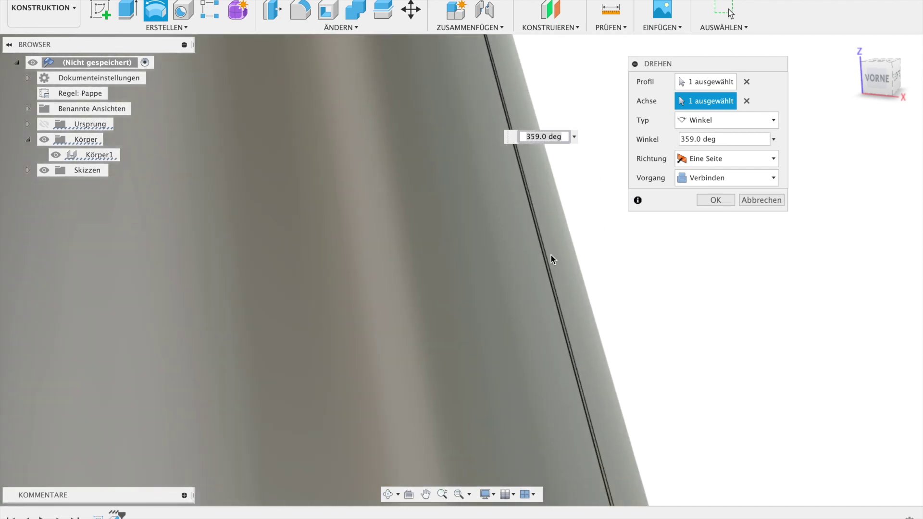
pyautogui.scroll(-8, 561, 236)
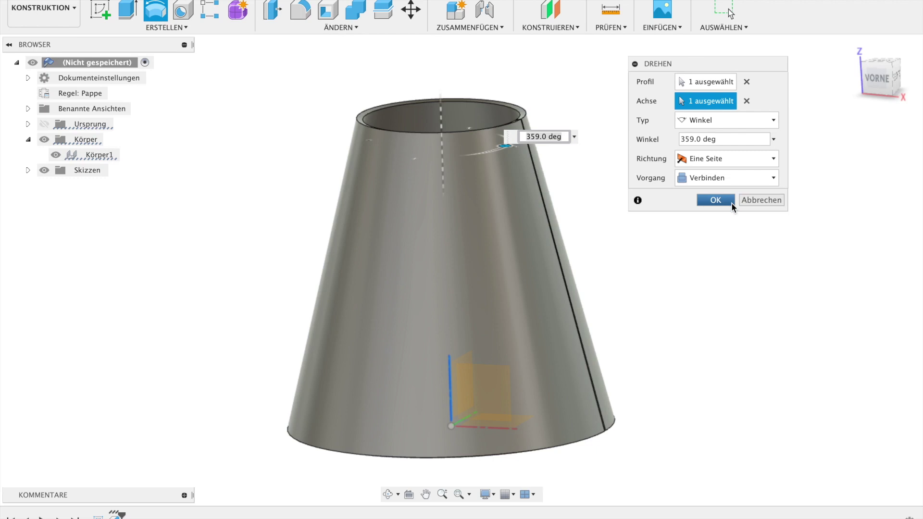
pyautogui.click(730, 202)
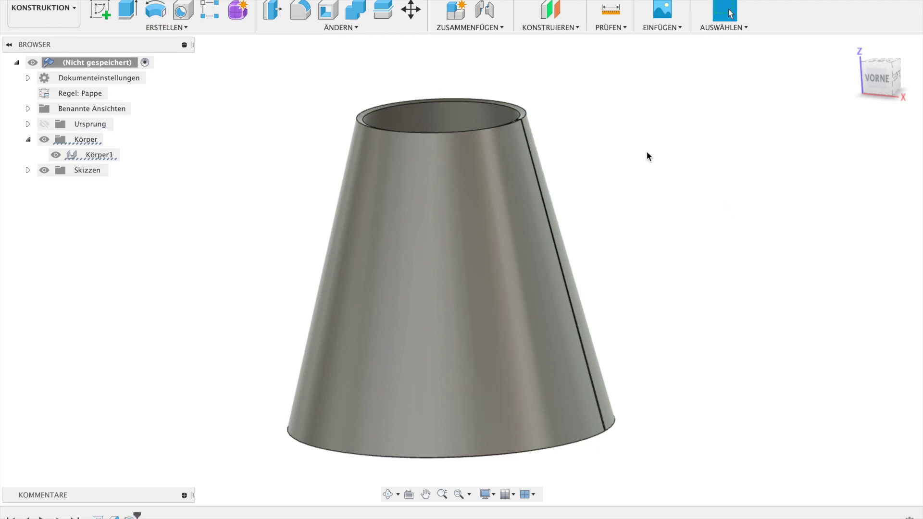
pyautogui.click(72, 158)
pyautogui.click(112, 176)
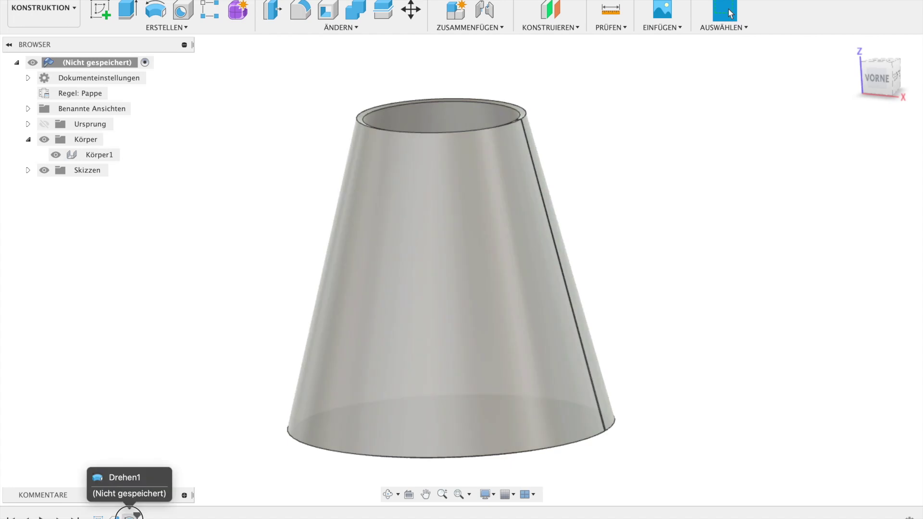
pyautogui.doubleClick(130, 516)
pyautogui.click(739, 181)
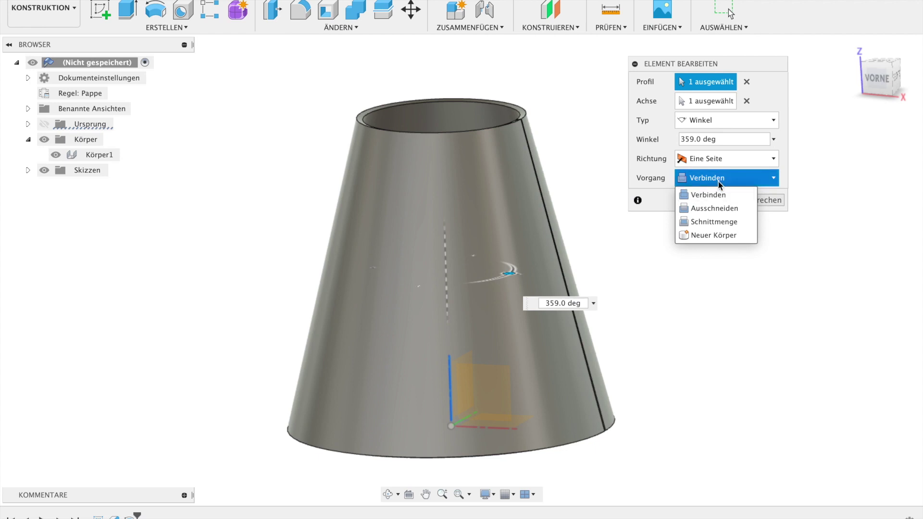
pyautogui.click(688, 194)
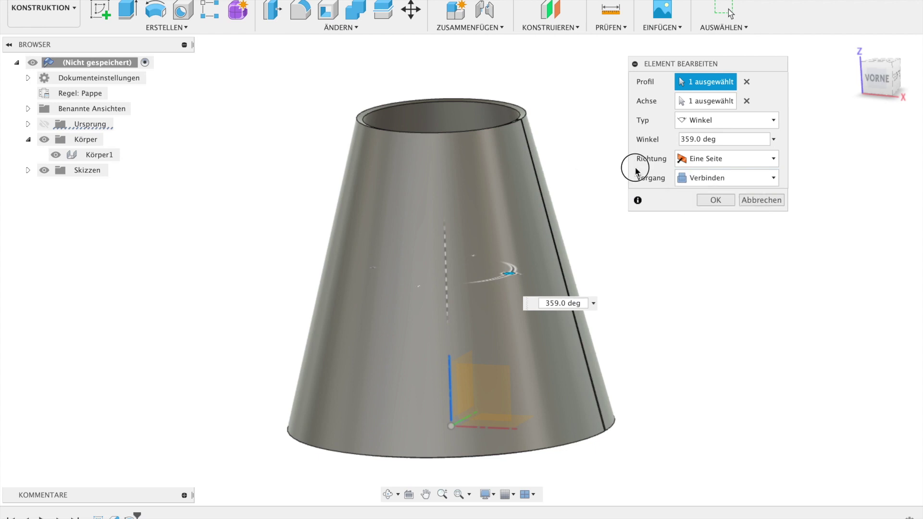
pyautogui.click(723, 200)
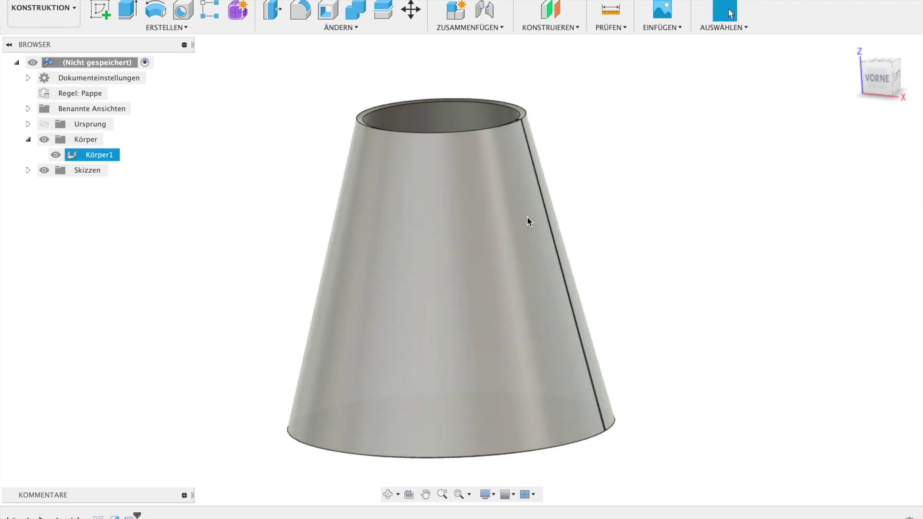
pyautogui.click(320, 210)
pyautogui.moveTo(319, 210)
pyautogui.keyDown('shift'); pyautogui.mouseDown(button='middle')
pyautogui.moveTo(342, 168)
pyautogui.moveTo(322, 166)
pyautogui.moveTo(346, 205)
pyautogui.moveTo(367, 206)
pyautogui.moveTo(338, 200)
pyautogui.mouseUp(button='middle'); pyautogui.keyUp('shift')
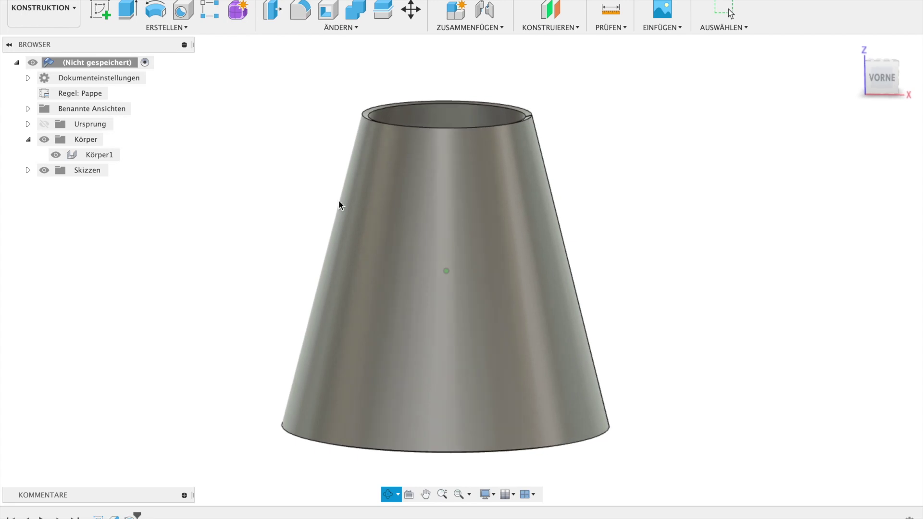
pyautogui.click(418, 354)
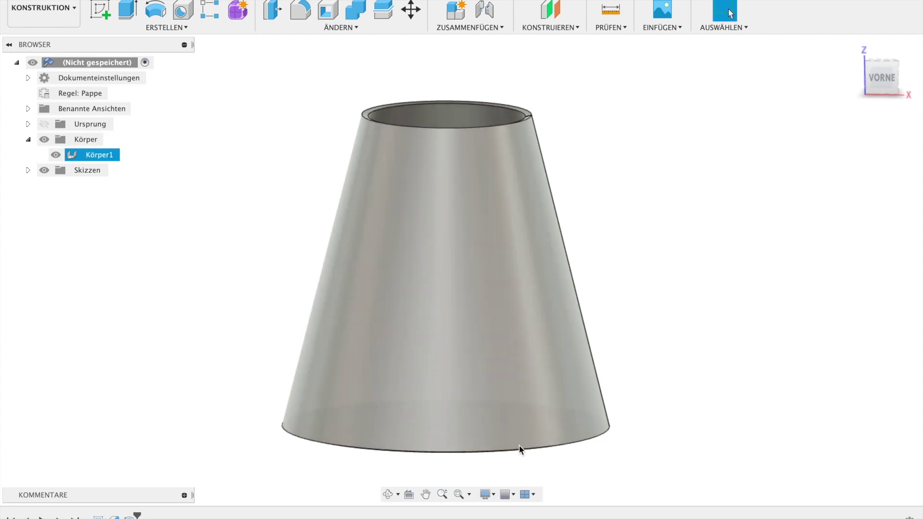
pyautogui.click(462, 461)
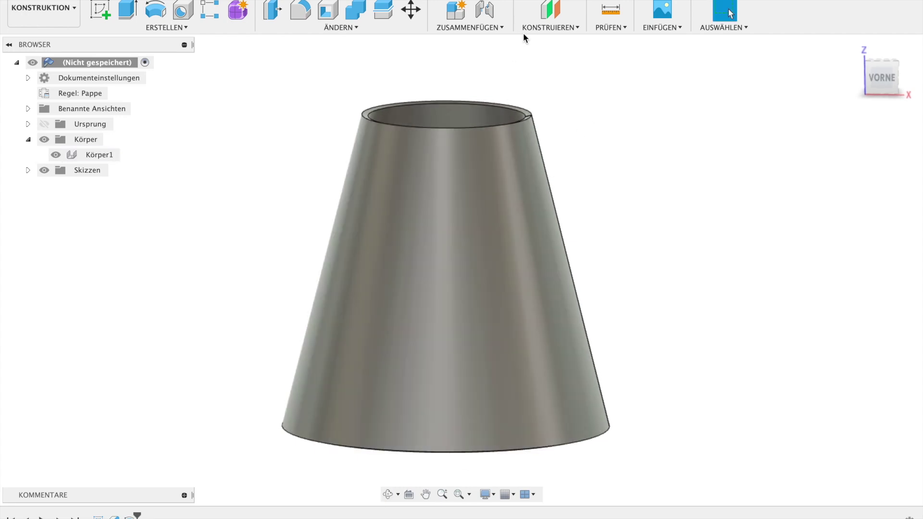
# - Add a construction plane offset 60 mm from the XZ plane
pyautogui.click(553, 15)
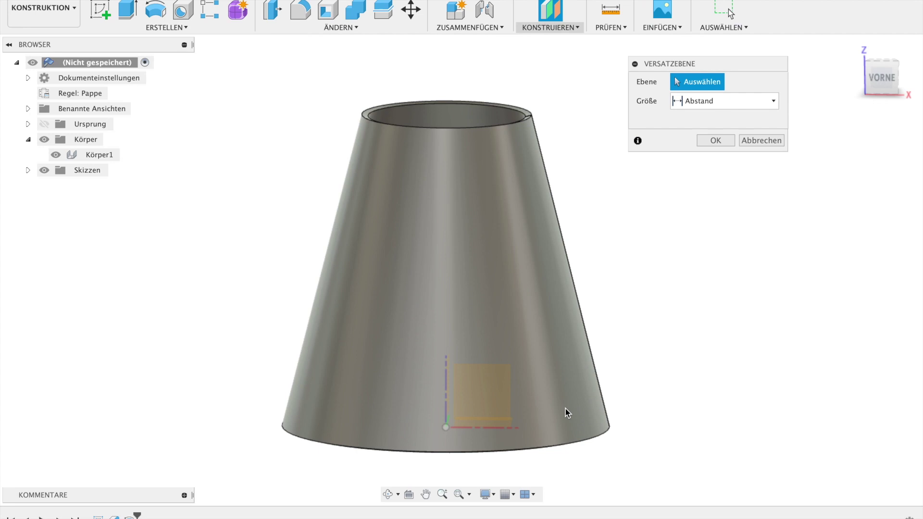
pyautogui.click(500, 387)
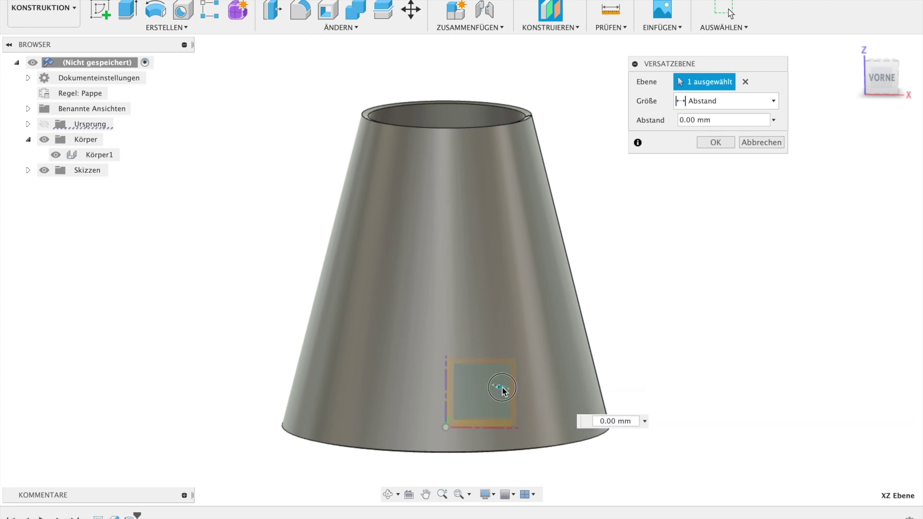
pyautogui.keyDown('shift'); pyautogui.moveTo(523, 382); pyautogui.dragTo(489, 391, button='middle'); pyautogui.keyUp('shift')
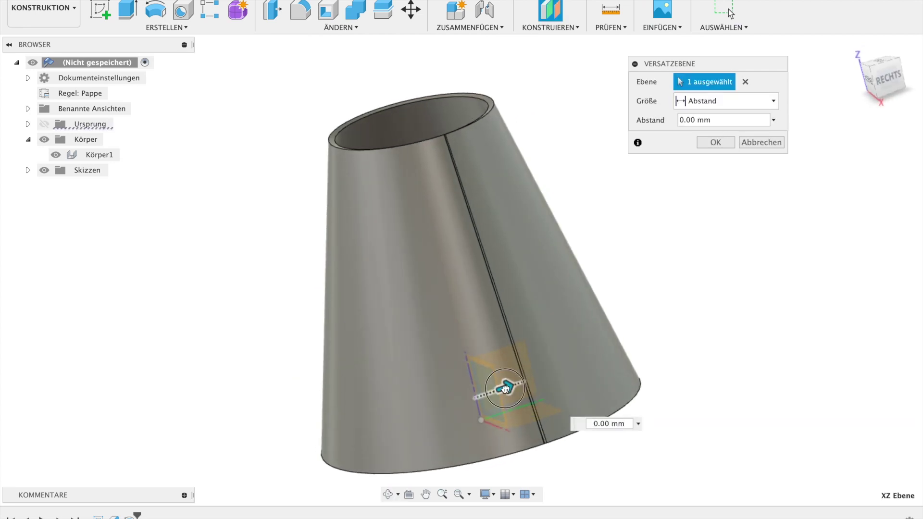
pyautogui.moveTo(495, 385); pyautogui.dragTo(678, 346)
pyautogui.press('Return')
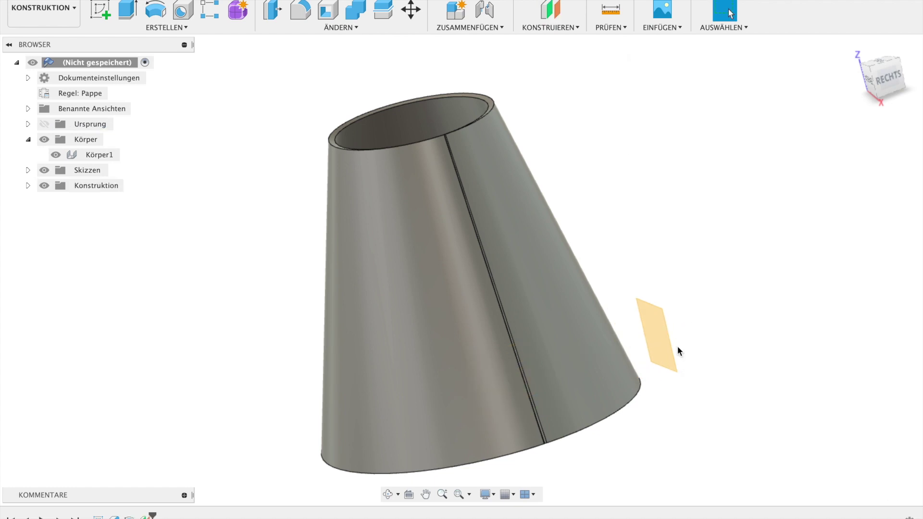
# - Orbit around the cone to check the new plane against its side
pyautogui.click(574, 30)
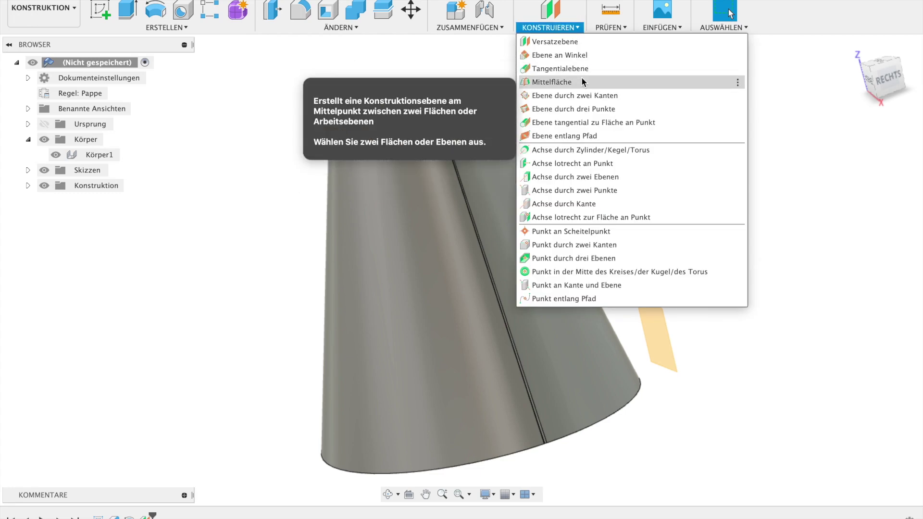
pyautogui.click(846, 239)
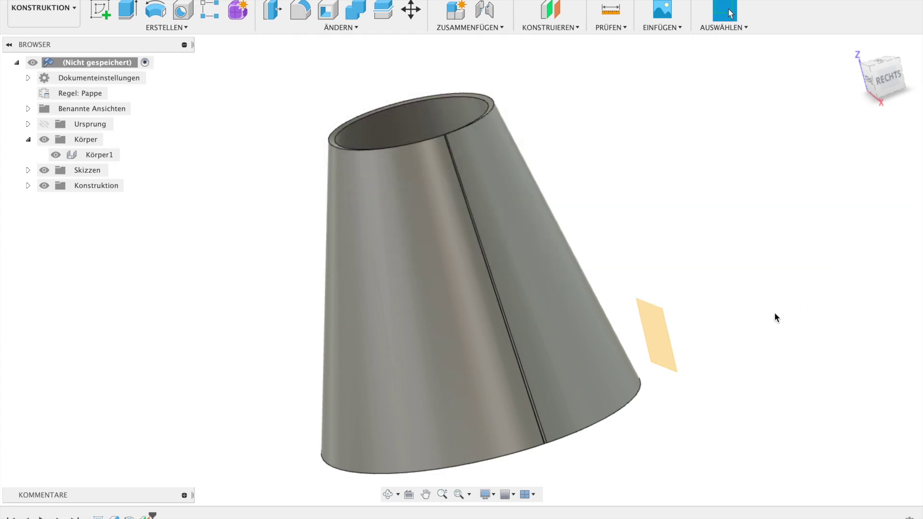
pyautogui.click(651, 361)
pyautogui.keyDown('shift'); pyautogui.moveTo(700, 345); pyautogui.dragTo(575, 381, button='middle'); pyautogui.keyUp('shift')
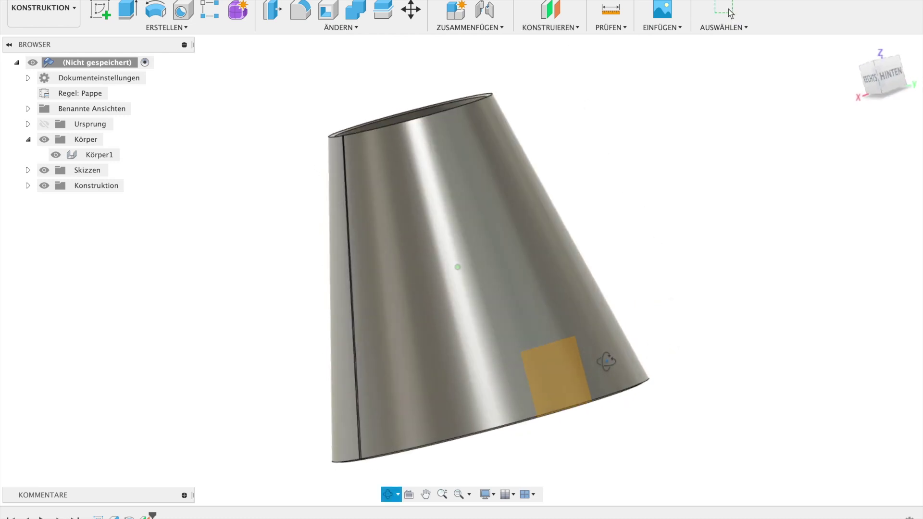
pyautogui.click(571, 367)
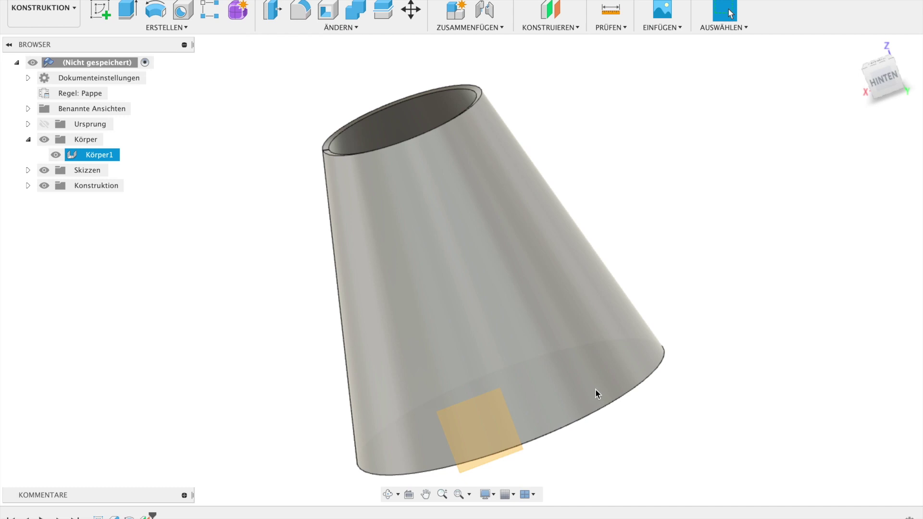
pyautogui.press('Escape')
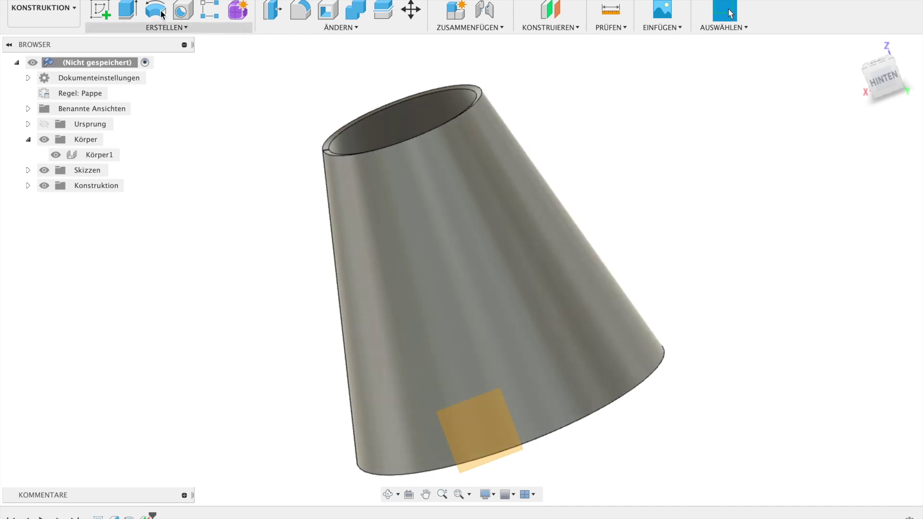
# - Start a new sketch on the 60 mm offset construction plane
pyautogui.click(103, 10)
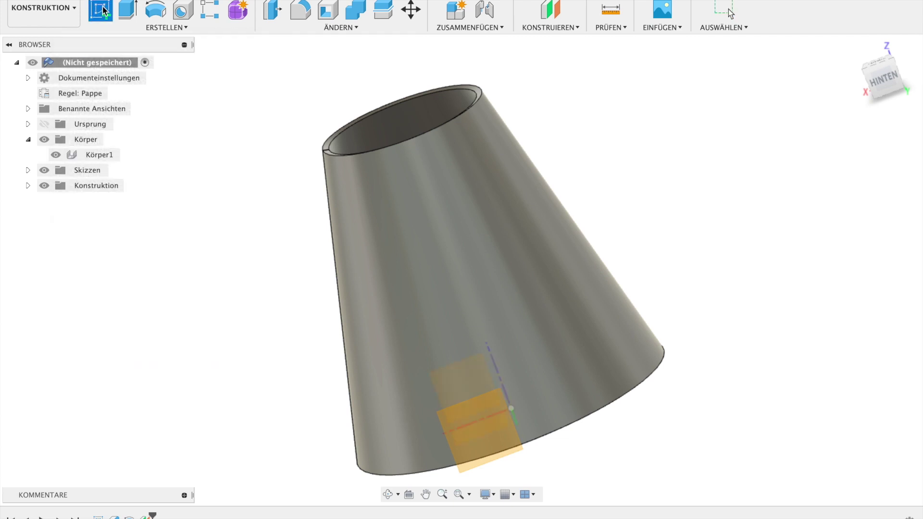
pyautogui.click(479, 432)
pyautogui.scroll(-3, 528, 413)
# - Project the Körper1 cone body's outline into the sketch
pyautogui.moveTo(601, 248); pyautogui.dragTo(531, 266, button='middle')
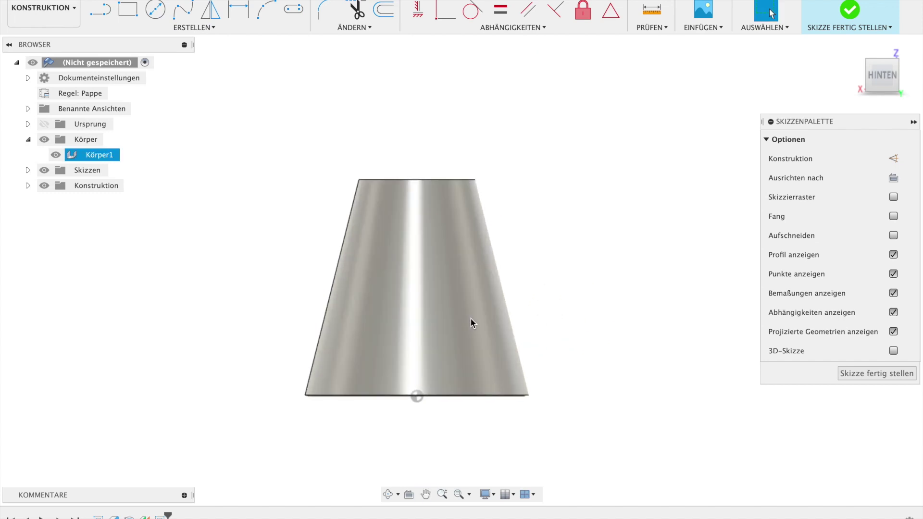
pyautogui.press('p')
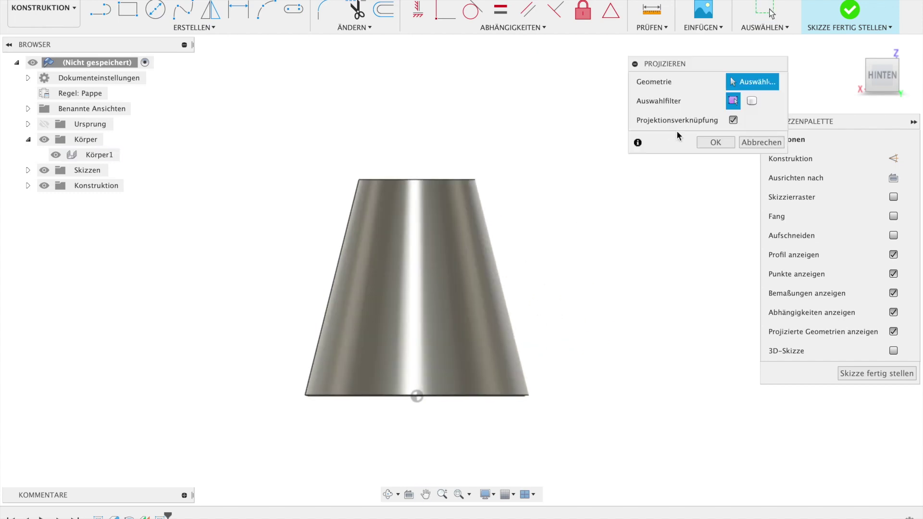
pyautogui.click(751, 101)
pyautogui.click(440, 272)
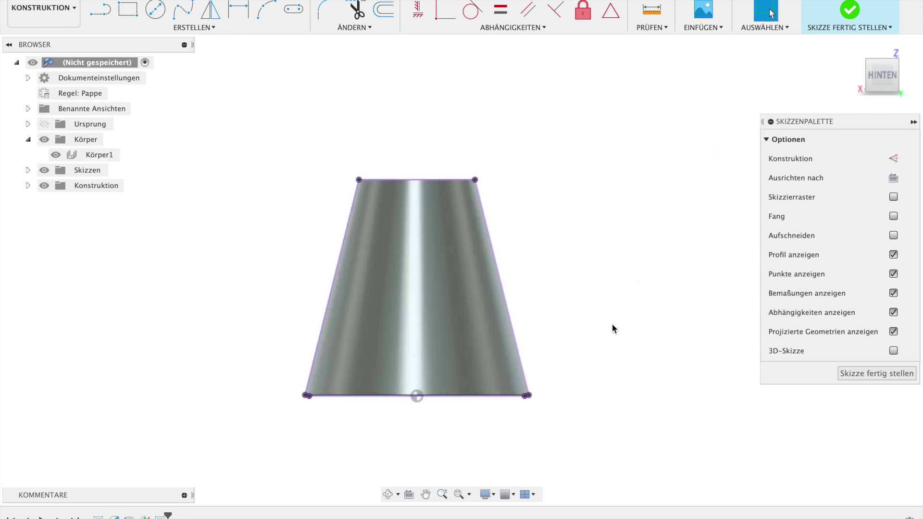
# - Draw a vertical centre line from the top edge midpoint to the bottom edge midpoint
pyautogui.press('l')
pyautogui.click(417, 180)
pyautogui.click(417, 395)
pyautogui.press('Escape')
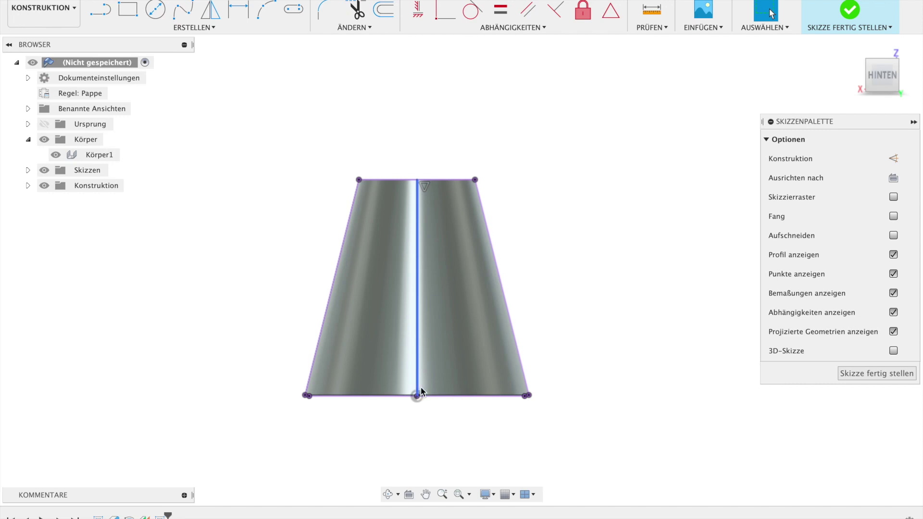
pyautogui.click(417, 361)
# - Make the centre line construction and place a 10 mm circle on it near the bottom edge
pyautogui.press('x')
pyautogui.click(541, 306)
pyautogui.scroll(3, 411, 325)
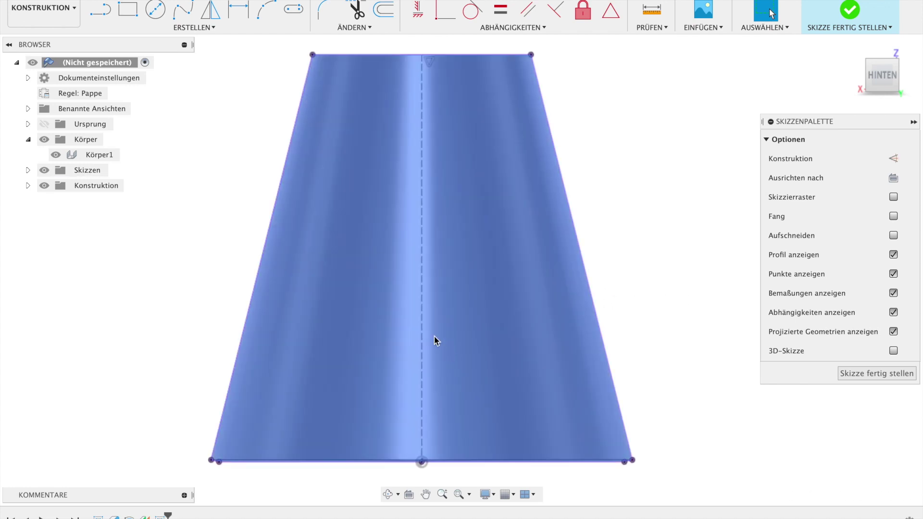
pyautogui.press('c')
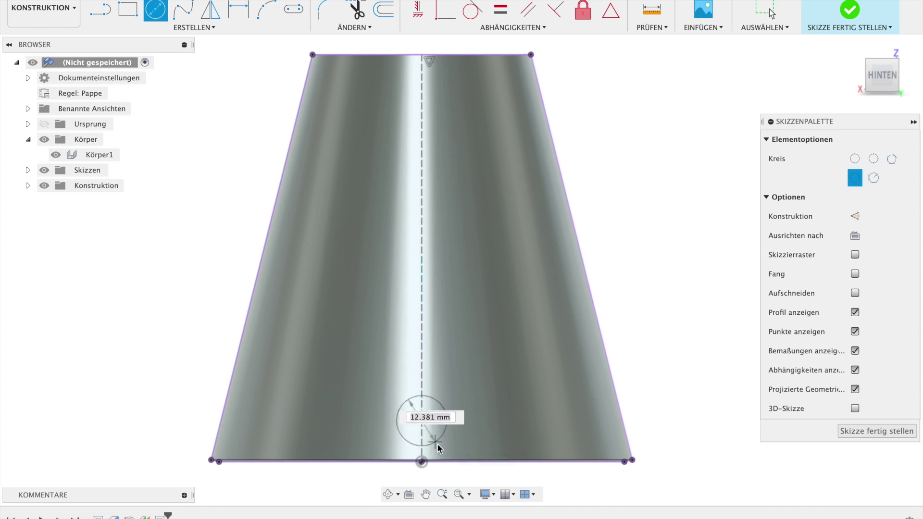
pyautogui.write('10')
pyautogui.press('Return')
pyautogui.press('Escape')
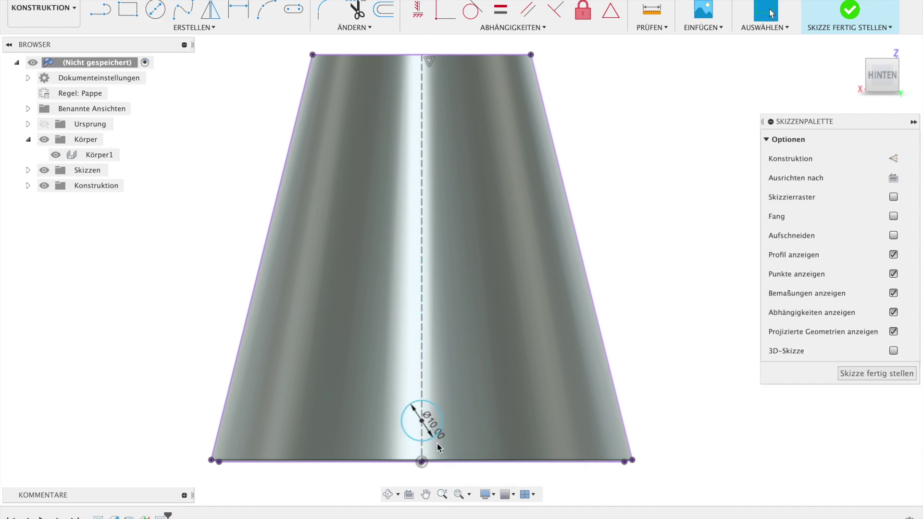
pyautogui.scroll(-2, 437, 434)
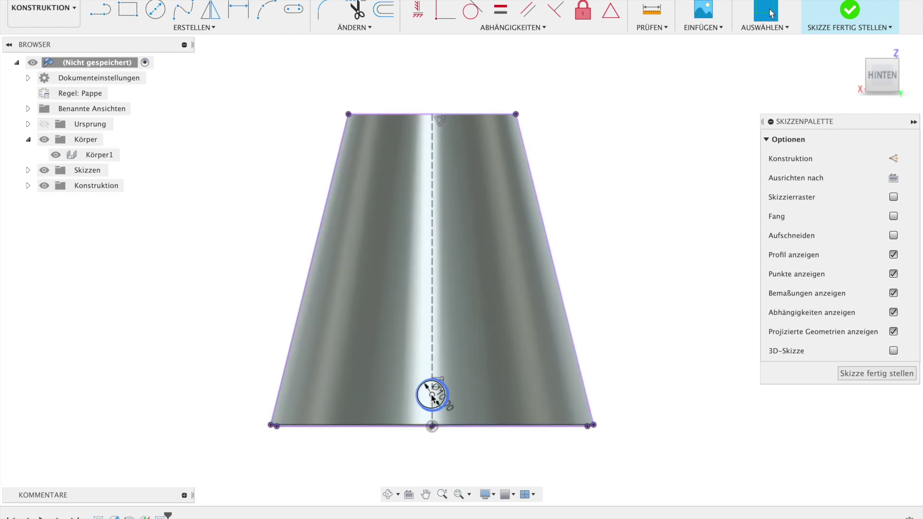
pyautogui.click(432, 397)
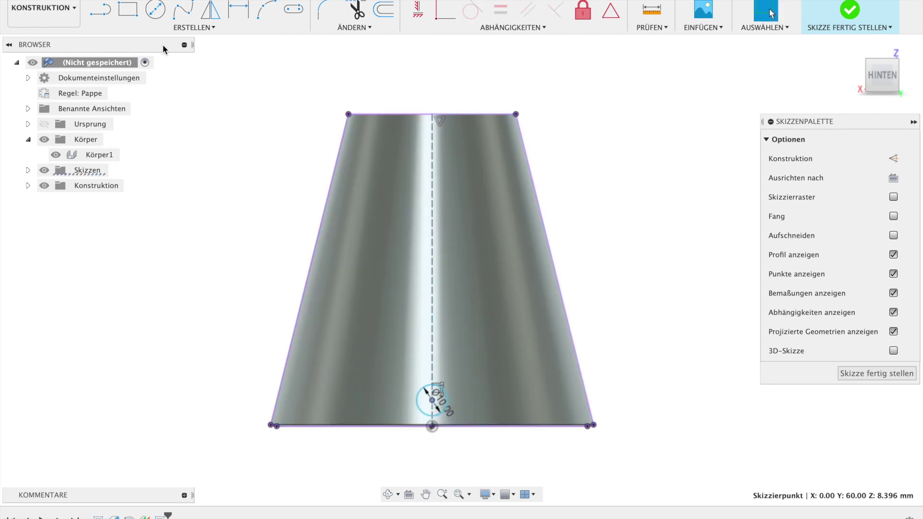
pyautogui.click(170, 29)
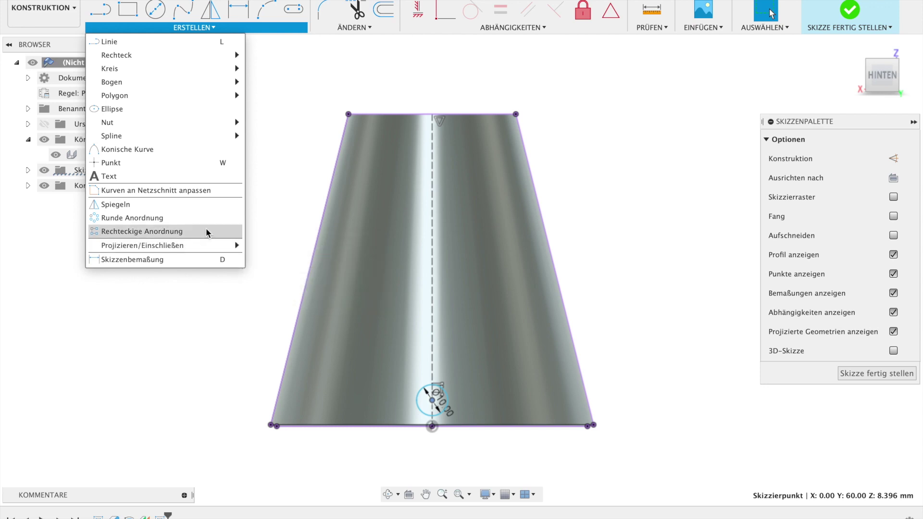
# - Pattern the 10 mm circle 7 times over 85 mm up the centre line
pyautogui.click(207, 230)
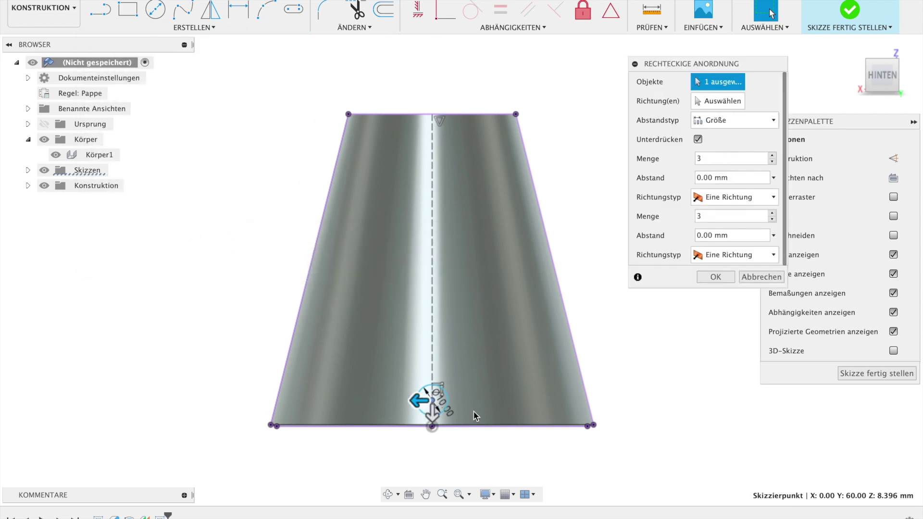
pyautogui.click(445, 399)
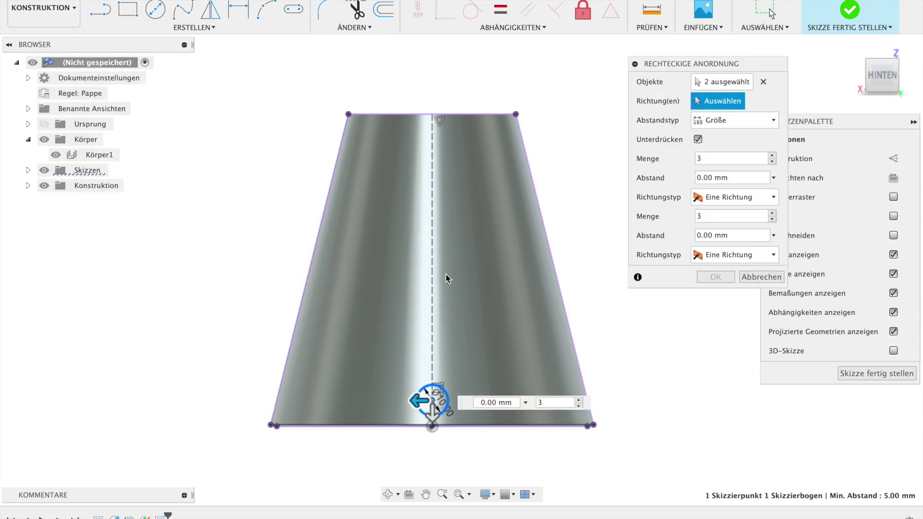
pyautogui.click(432, 280)
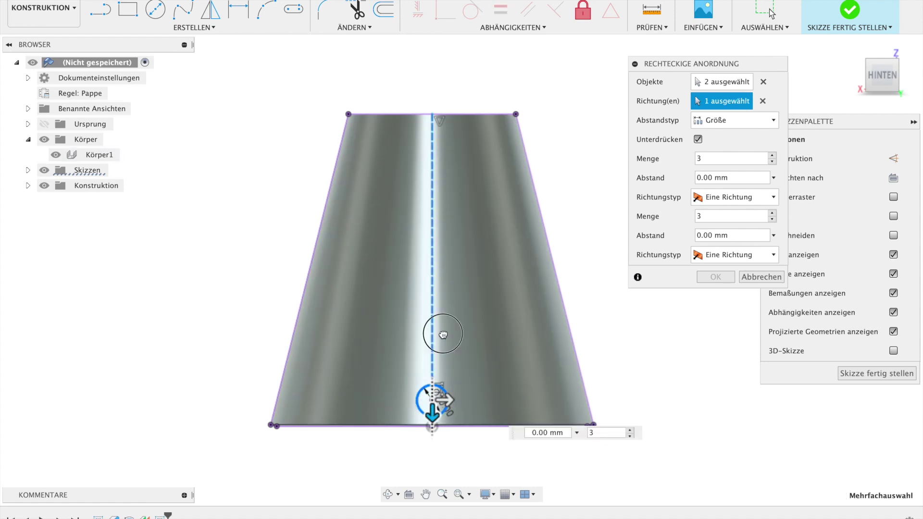
pyautogui.moveTo(438, 371); pyautogui.dragTo(437, 149)
pyautogui.press('Tab')
pyautogui.click(772, 156)
pyautogui.click(772, 156)
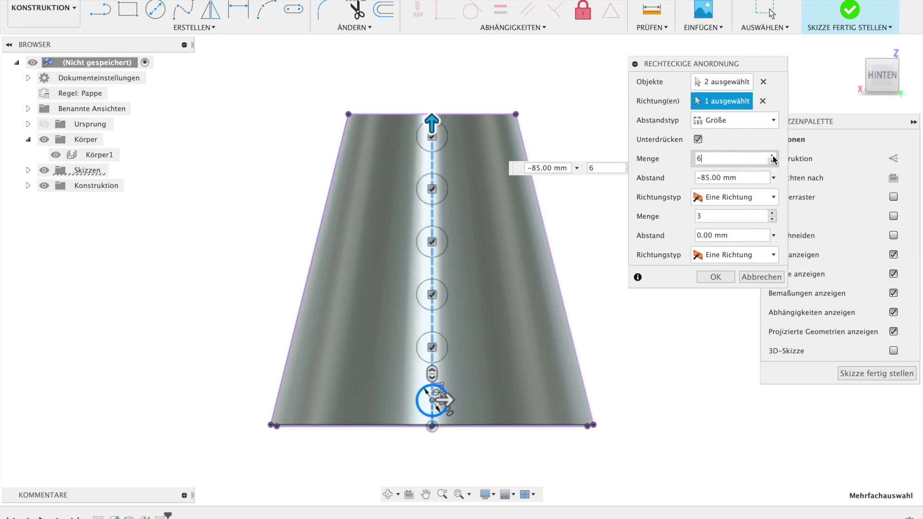
pyautogui.click(773, 156)
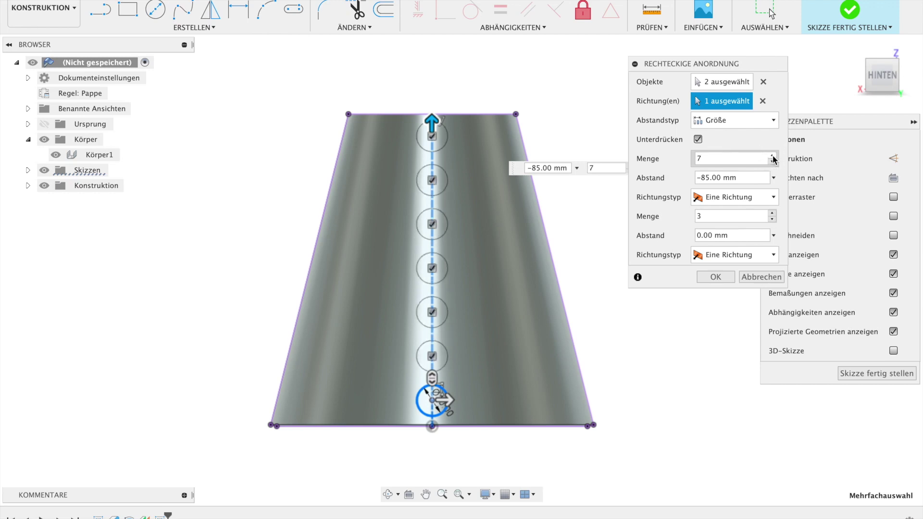
pyautogui.click(717, 278)
pyautogui.scroll(-2, 374, 219)
pyautogui.scroll(-1, 374, 219)
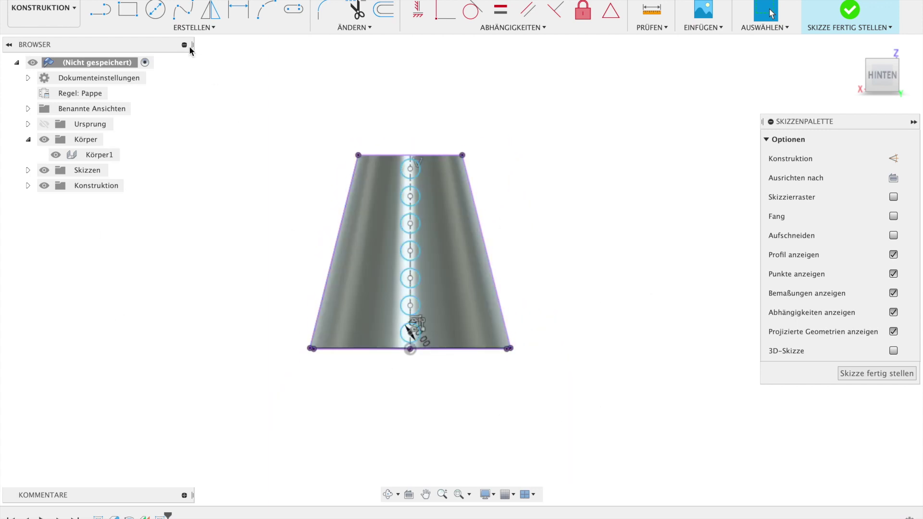
pyautogui.click(192, 28)
pyautogui.moveTo(143, 246)
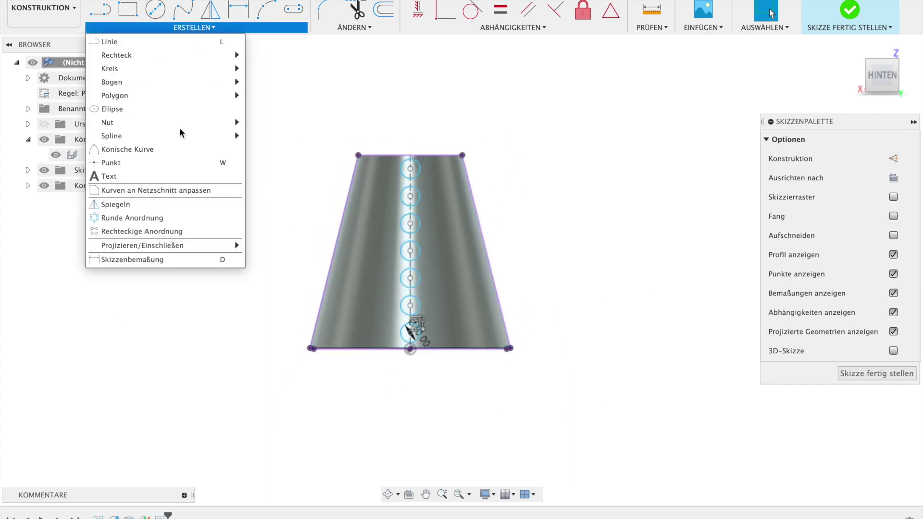
# - Start a rectangular pattern with all seven circles of the column selected
pyautogui.click(161, 231)
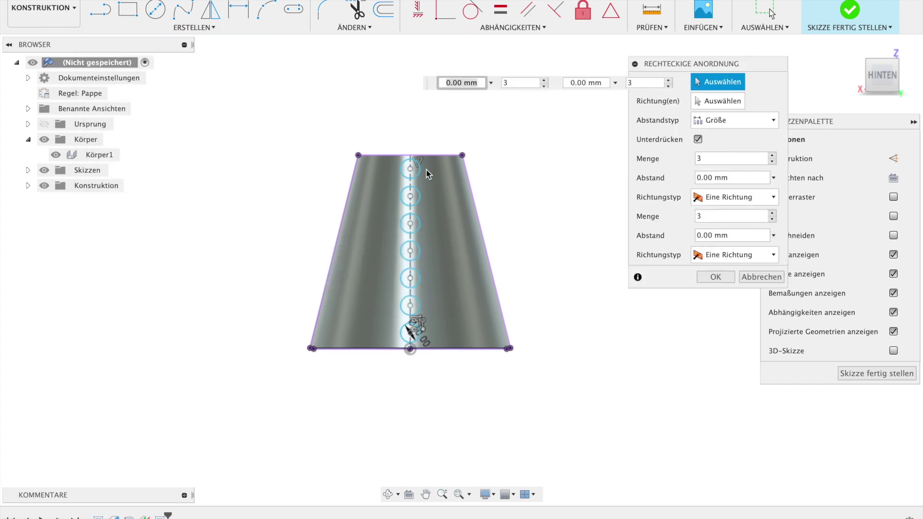
pyautogui.click(418, 179)
pyautogui.click(417, 198)
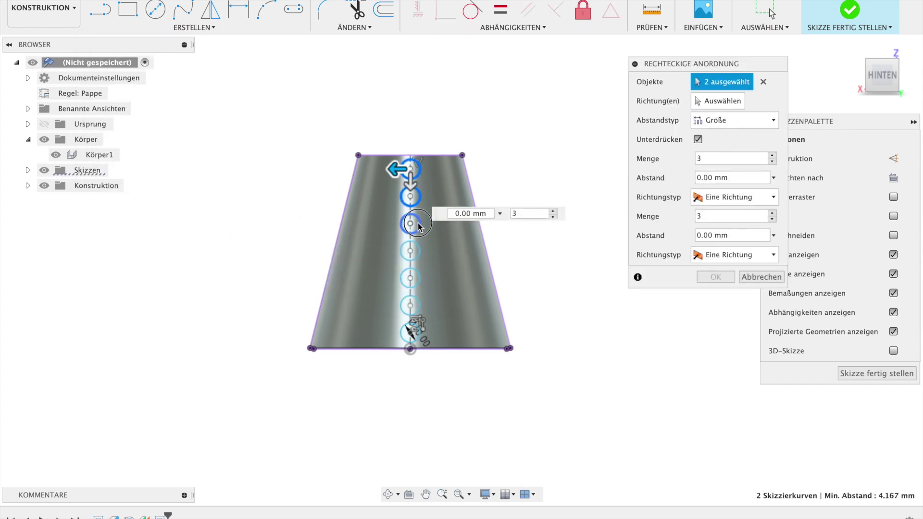
pyautogui.click(418, 226)
pyautogui.click(418, 252)
pyautogui.click(418, 278)
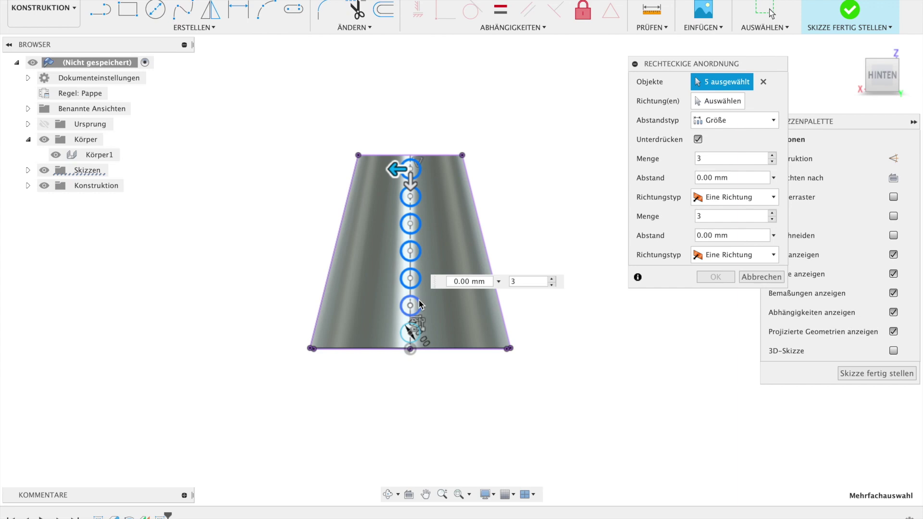
pyautogui.click(406, 330)
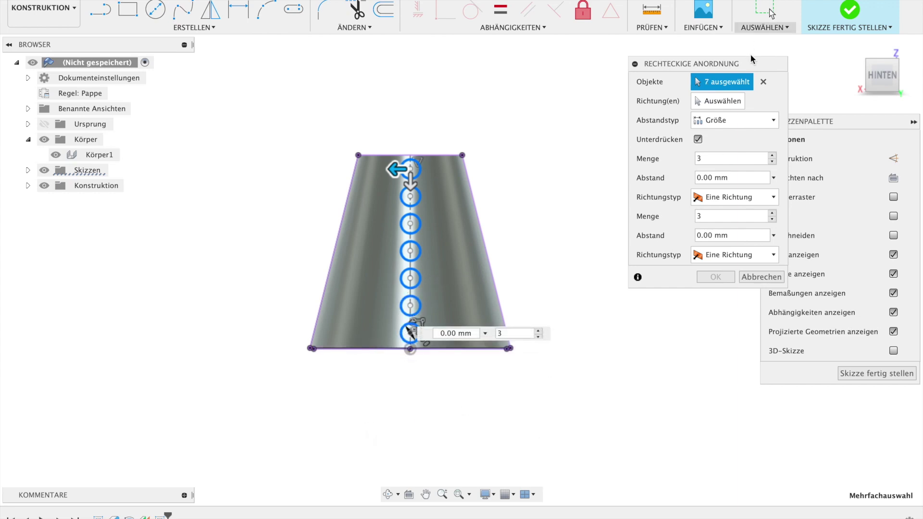
# - Use the top edge as direction with a symmetric 150 mm spread
pyautogui.click(735, 99)
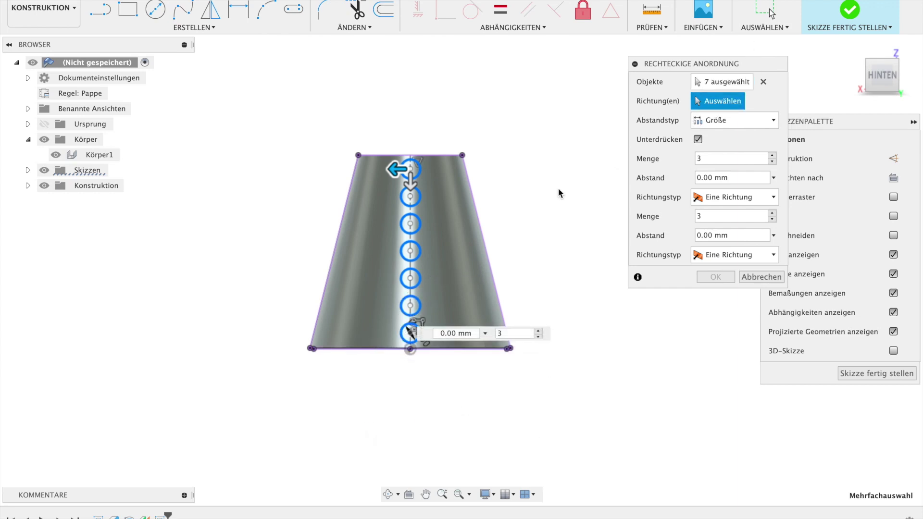
pyautogui.click(445, 156)
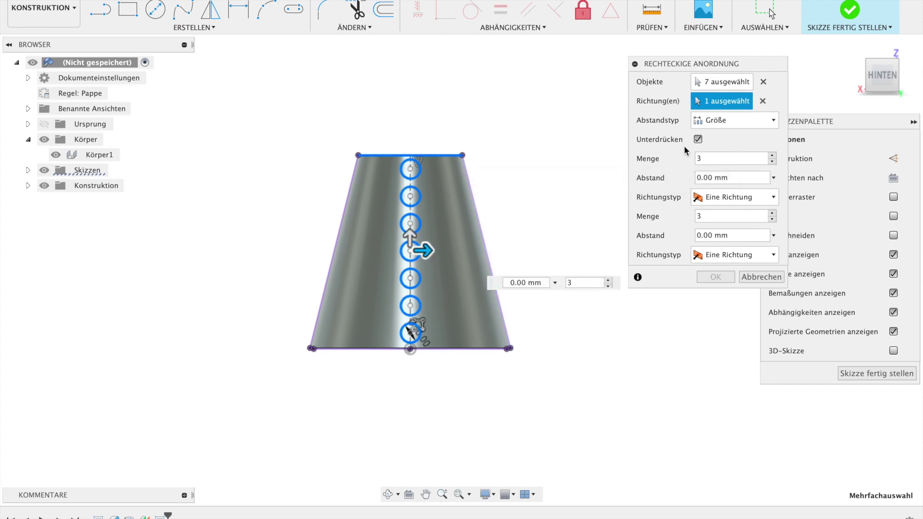
pyautogui.click(717, 202)
pyautogui.click(719, 224)
pyautogui.moveTo(431, 249); pyautogui.dragTo(597, 247)
pyautogui.scroll(-3, 621, 348)
pyautogui.scroll(-2, 456, 342)
pyautogui.moveTo(428, 268); pyautogui.dragTo(487, 261)
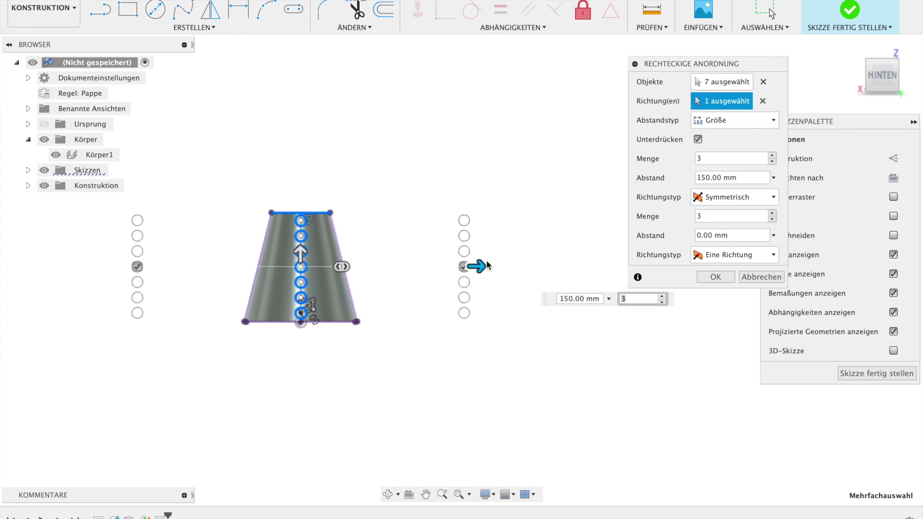
# - Set the quantity to 14 columns, confirm the pattern and finish the sketch
pyautogui.click(772, 155)
pyautogui.click(772, 156)
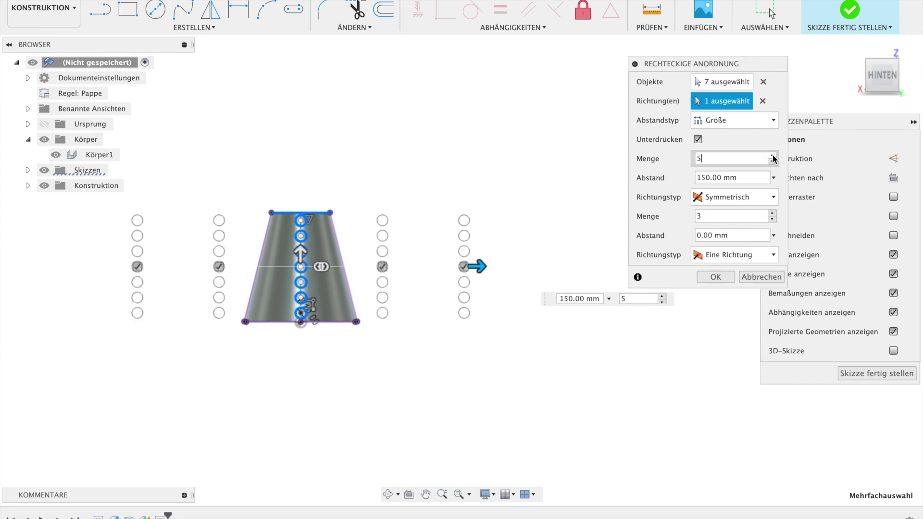
pyautogui.click(773, 156)
pyautogui.click(772, 155)
pyautogui.click(772, 156)
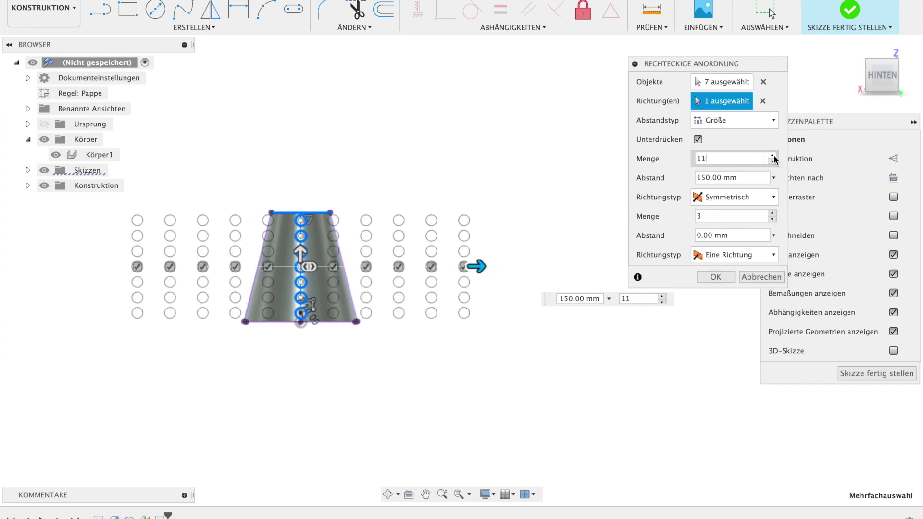
pyautogui.click(773, 157)
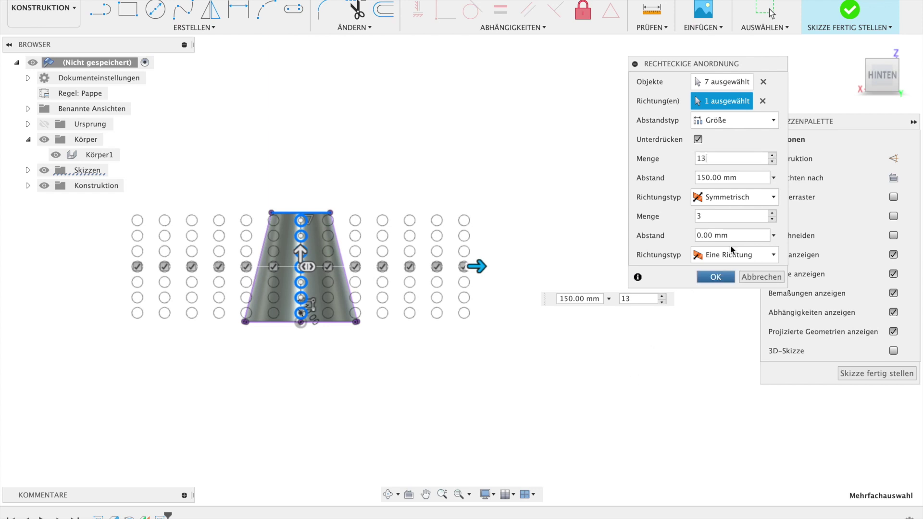
pyautogui.click(772, 161)
pyautogui.click(773, 156)
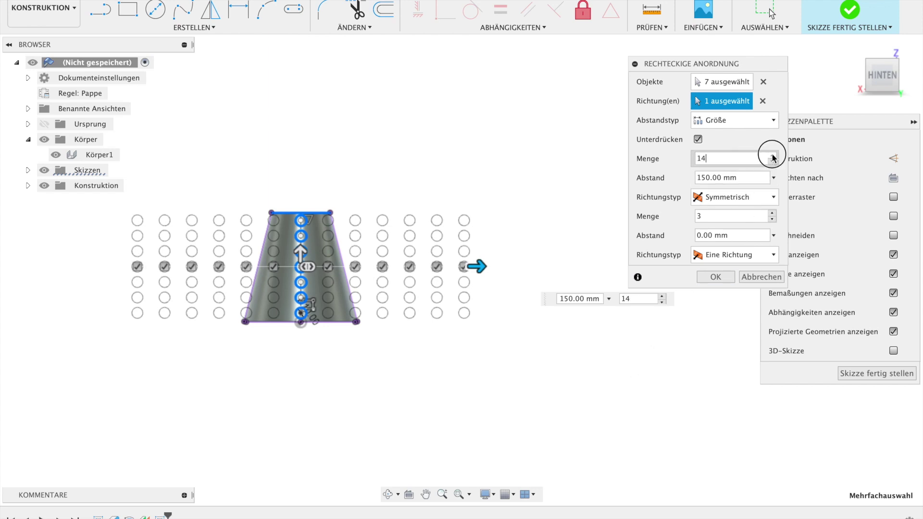
pyautogui.click(704, 279)
pyautogui.click(857, 372)
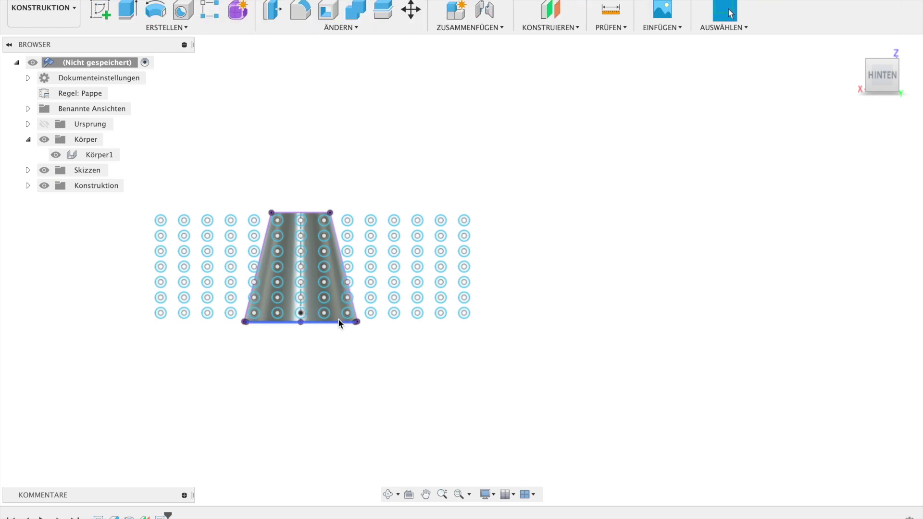
# - Start an emboss with all circle profiles except the trapezoid, targeting the cone's outer face
pyautogui.keyDown('shift'); pyautogui.moveTo(339, 318); pyautogui.dragTo(447, 336, button='middle'); pyautogui.keyUp('shift')
pyautogui.moveTo(447, 336)
pyautogui.mouseDown()
pyautogui.moveTo(509, 348)
pyautogui.moveTo(515, 373)
pyautogui.moveTo(490, 325)
pyautogui.moveTo(518, 336)
pyautogui.moveTo(428, 317)
pyautogui.moveTo(342, 350)
pyautogui.mouseUp()
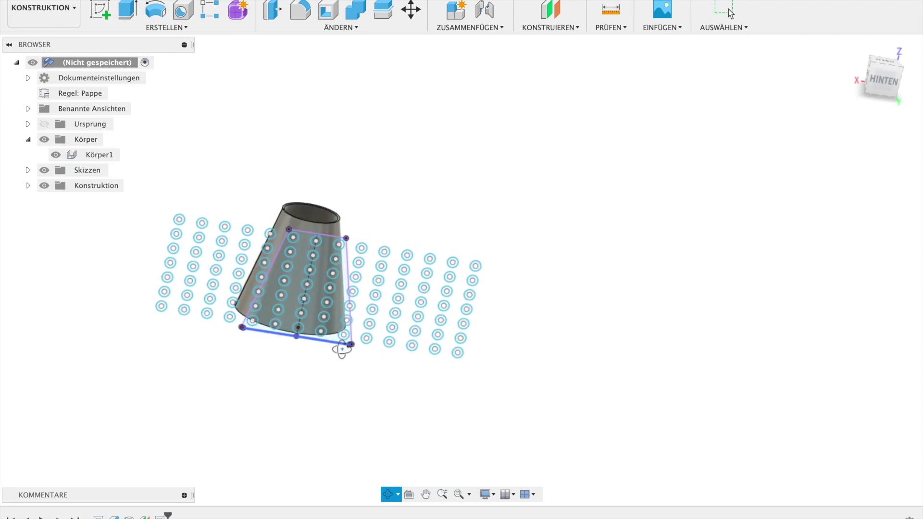
pyautogui.press('Escape')
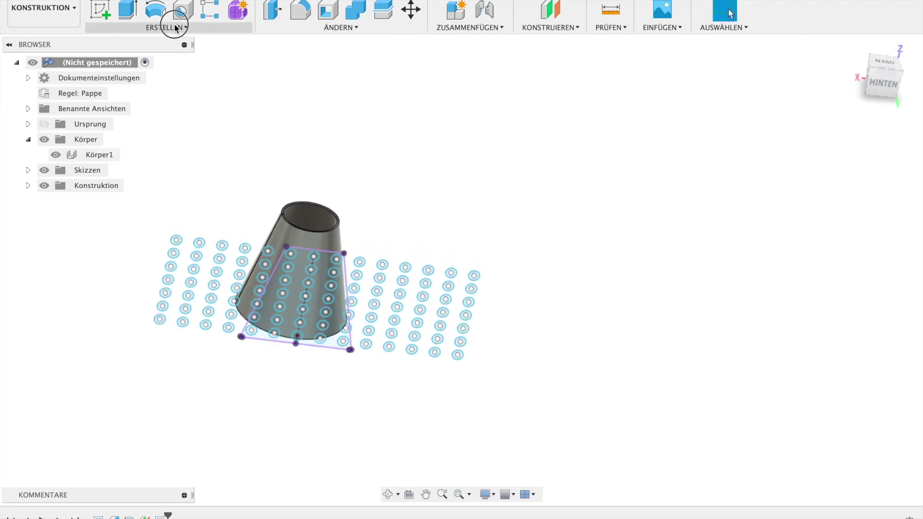
pyautogui.click(168, 27)
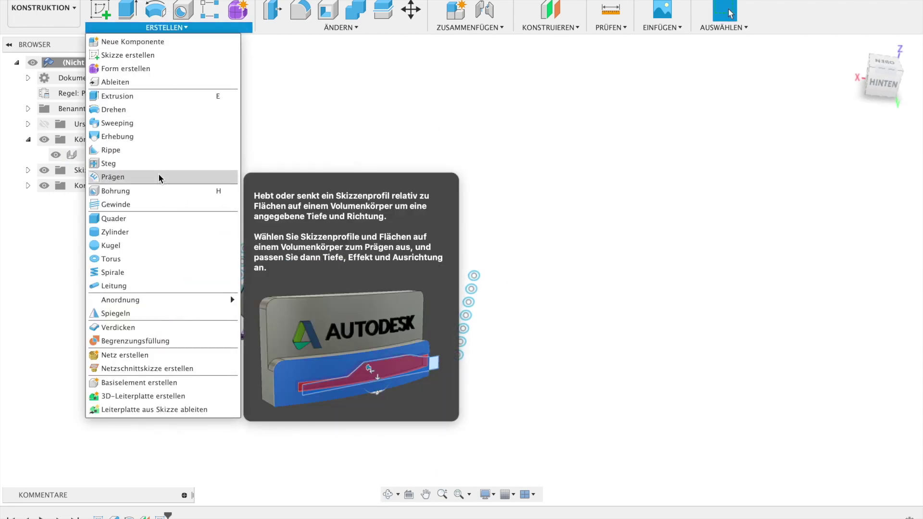
pyautogui.click(161, 177)
pyautogui.click(882, 84)
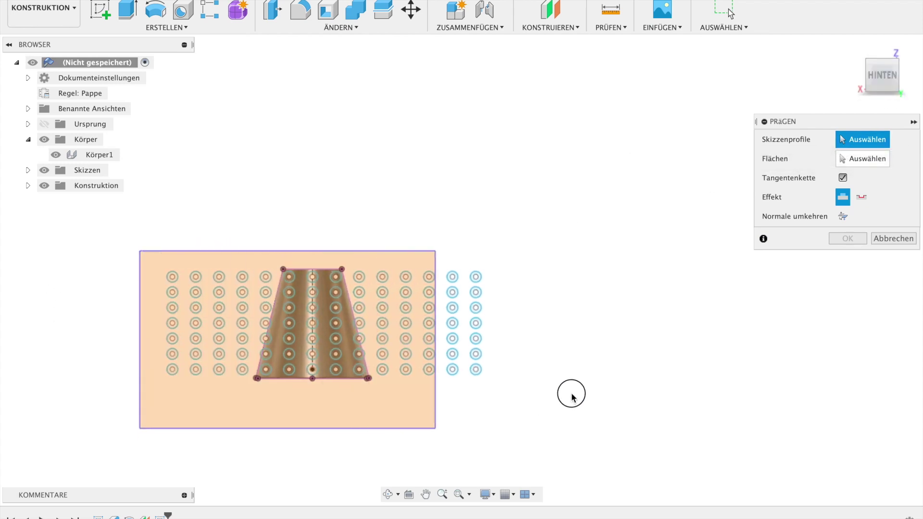
pyautogui.moveTo(192, 364); pyautogui.dragTo(569, 390)
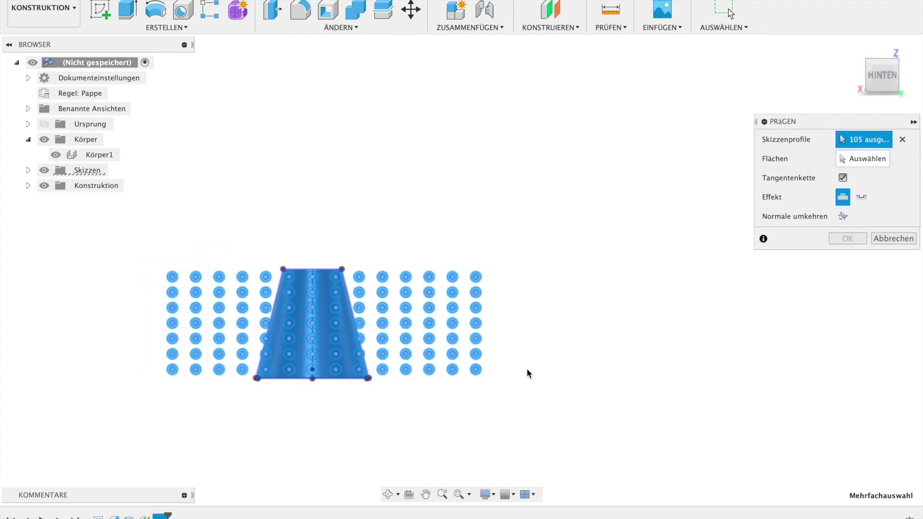
pyautogui.click(326, 353)
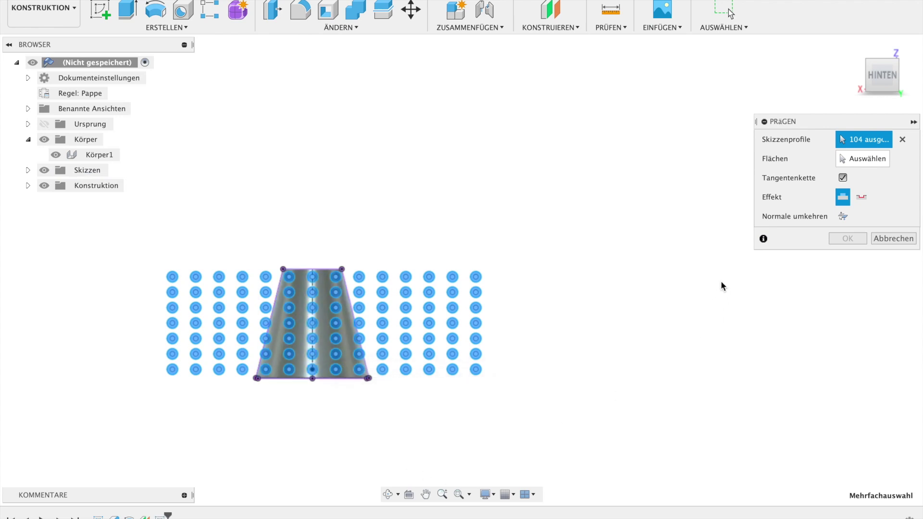
pyautogui.click(846, 159)
pyautogui.keyDown('shift'); pyautogui.moveTo(640, 364); pyautogui.dragTo(535, 365, button='middle'); pyautogui.keyUp('shift')
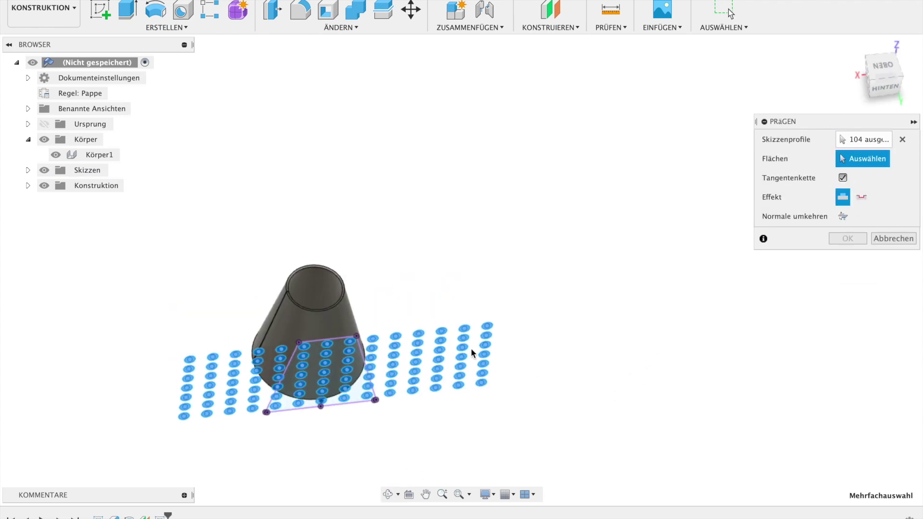
pyautogui.click(383, 336)
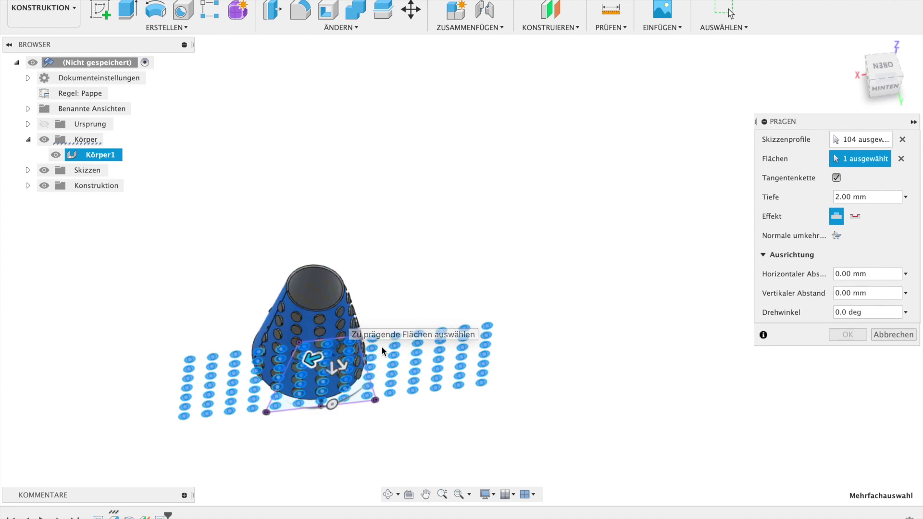
# - Make the emboss a −2.00 mm cut rotated −5.0° with 0.00 mm vertical offset, then commit it
pyautogui.moveTo(428, 264)
pyautogui.keyDown('shift'); pyautogui.mouseDown(button='middle')
pyautogui.moveTo(507, 291)
pyautogui.moveTo(552, 381)
pyautogui.moveTo(527, 410)
pyautogui.moveTo(501, 387)
pyautogui.moveTo(333, 326)
pyautogui.mouseUp(button='middle'); pyautogui.keyUp('shift')
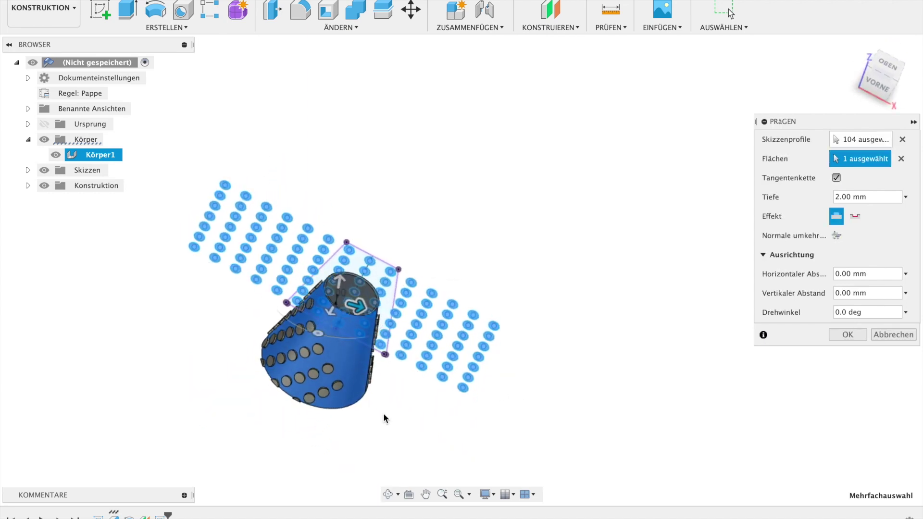
pyautogui.click(858, 217)
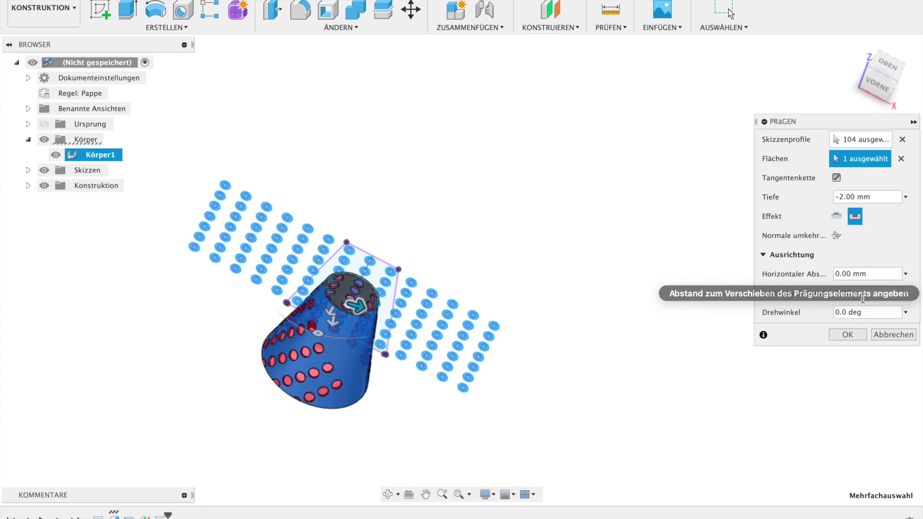
pyautogui.moveTo(529, 282)
pyautogui.keyDown('shift'); pyautogui.mouseDown(button='middle')
pyautogui.moveTo(495, 238)
pyautogui.moveTo(412, 215)
pyautogui.moveTo(400, 241)
pyautogui.moveTo(411, 231)
pyautogui.mouseUp(button='middle'); pyautogui.keyUp('shift')
pyautogui.scroll(2, 376, 334)
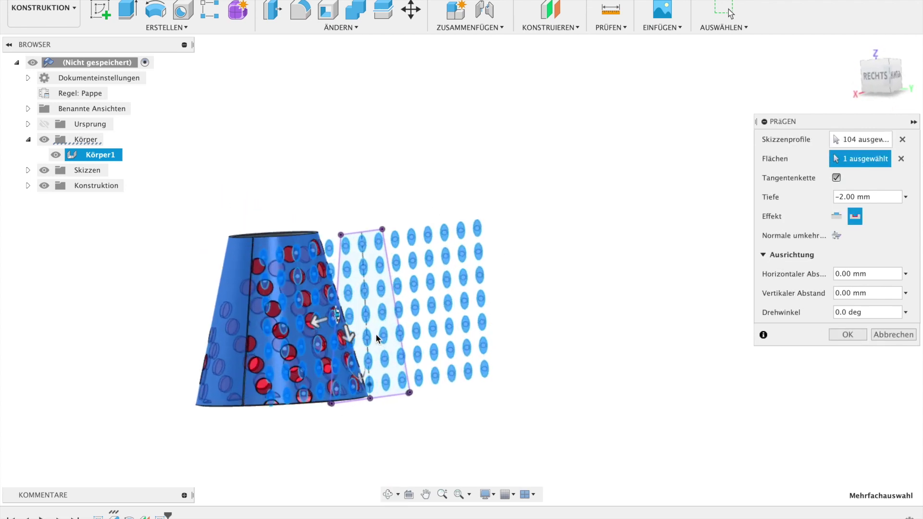
pyautogui.scroll(1, 355, 327)
pyautogui.moveTo(337, 316); pyautogui.dragTo(337, 306)
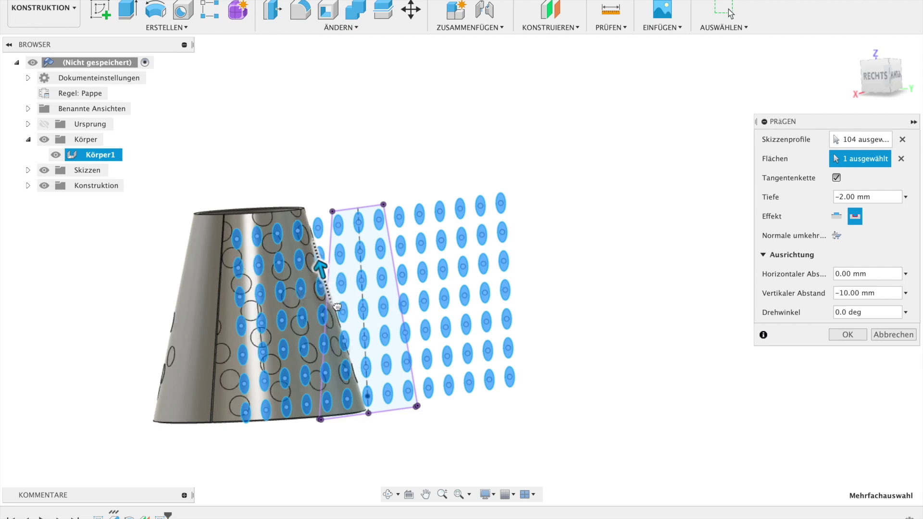
pyautogui.moveTo(392, 332)
pyautogui.keyDown('shift'); pyautogui.mouseDown(button='middle')
pyautogui.moveTo(430, 324)
pyautogui.moveTo(315, 358)
pyautogui.mouseUp(button='middle'); pyautogui.keyUp('shift')
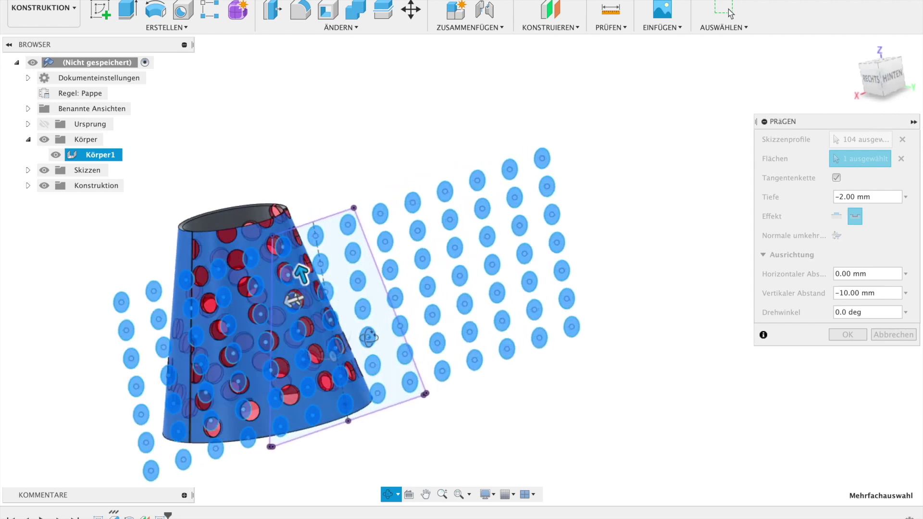
pyautogui.moveTo(316, 358)
pyautogui.mouseDown()
pyautogui.moveTo(302, 364)
pyautogui.moveTo(325, 354)
pyautogui.moveTo(311, 361)
pyautogui.mouseUp()
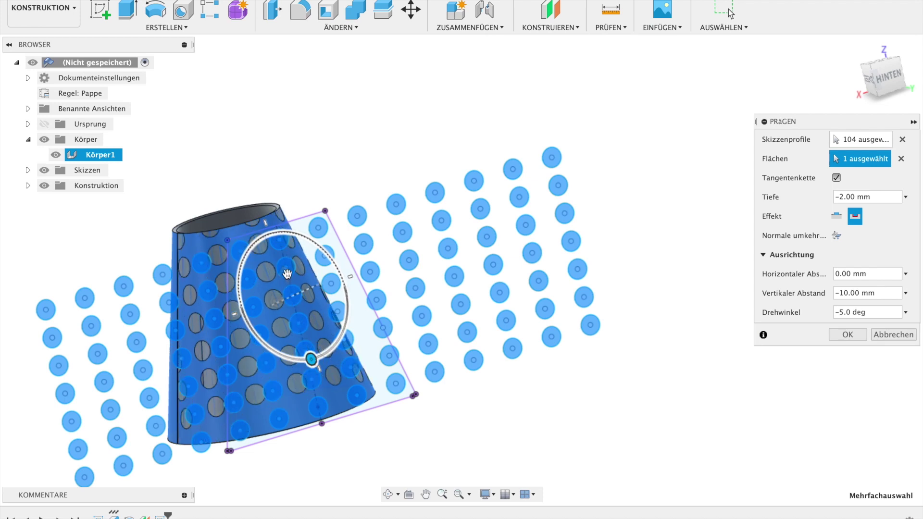
pyautogui.moveTo(287, 274); pyautogui.dragTo(290, 292)
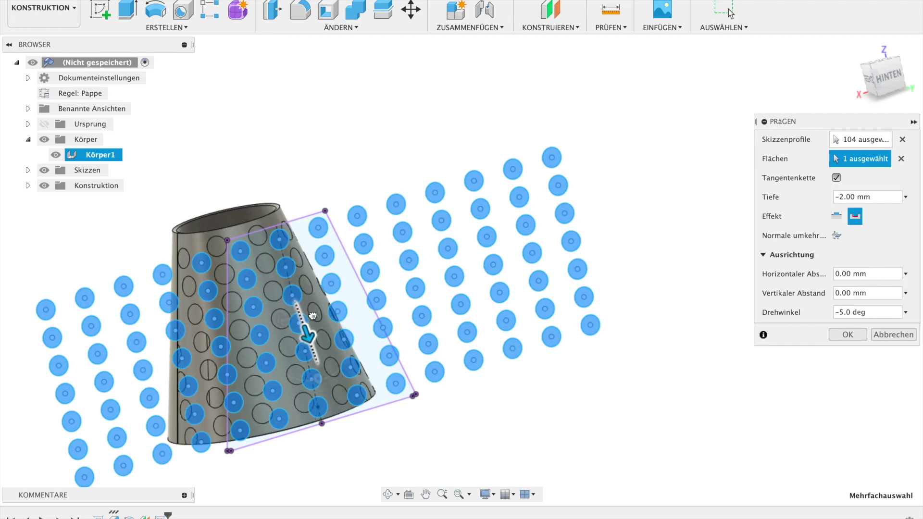
pyautogui.moveTo(311, 315)
pyautogui.keyDown('shift'); pyautogui.mouseDown(button='middle')
pyautogui.moveTo(412, 289)
pyautogui.moveTo(562, 299)
pyautogui.mouseUp(button='middle'); pyautogui.keyUp('shift')
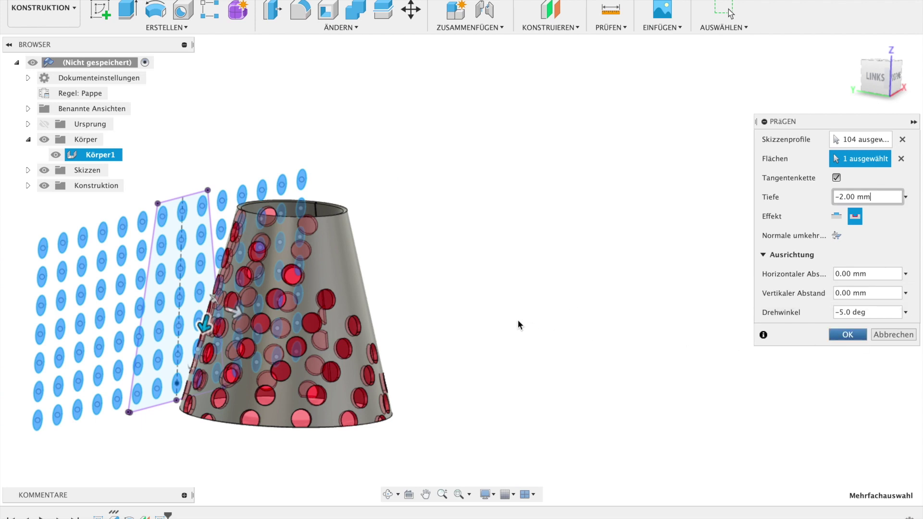
pyautogui.press('Return')
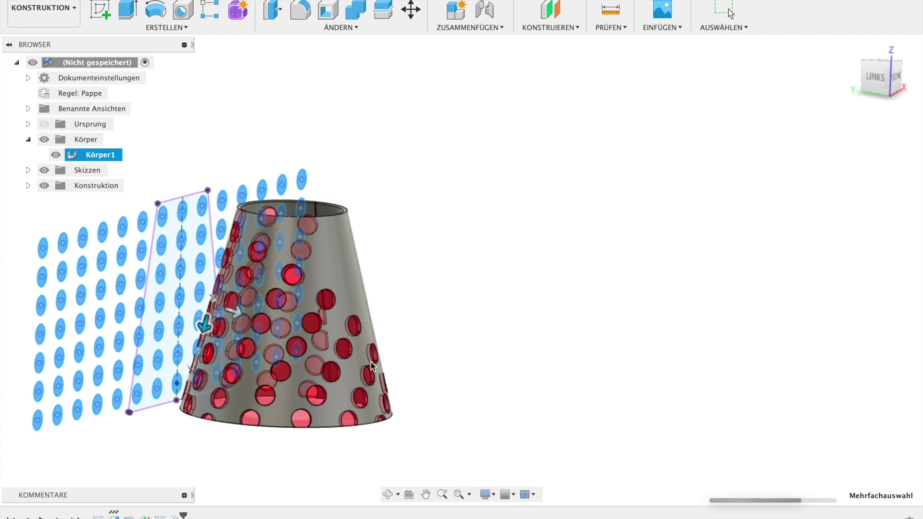
# - Orbit the model to inspect the cut holes and look into the cone's top
pyautogui.moveTo(446, 292)
pyautogui.keyDown('shift'); pyautogui.mouseDown(button='middle')
pyautogui.moveTo(513, 276)
pyautogui.moveTo(610, 291)
pyautogui.moveTo(441, 303)
pyautogui.mouseUp(button='middle'); pyautogui.keyUp('shift')
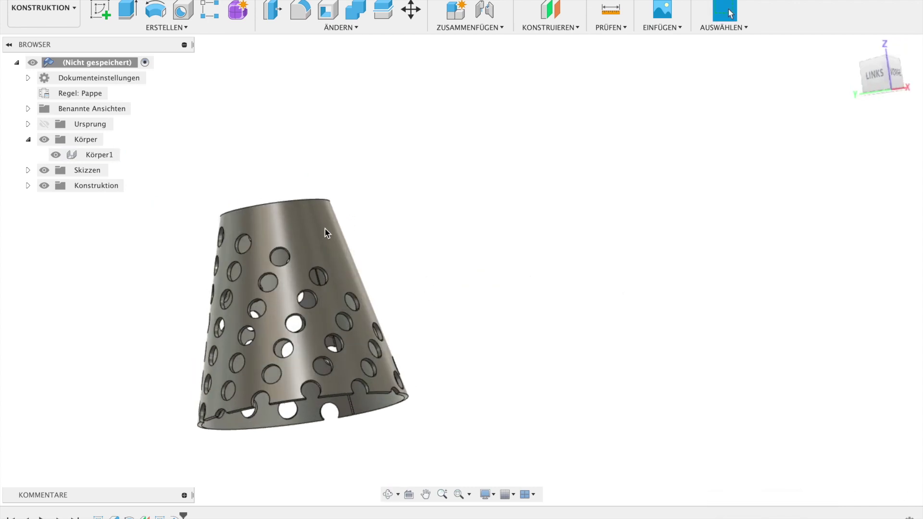
pyautogui.keyDown('shift'); pyautogui.moveTo(367, 275); pyautogui.dragTo(352, 305, button='middle'); pyautogui.keyUp('shift')
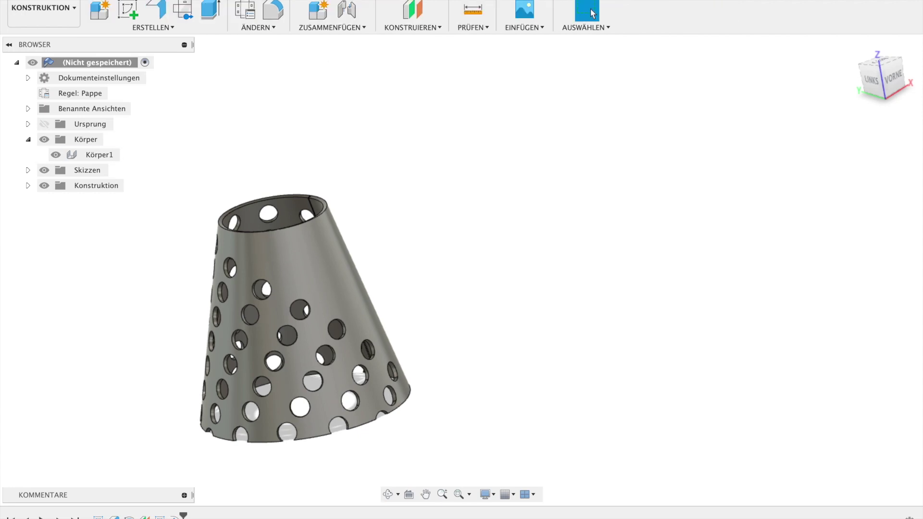
# - Unfold the cone with its face as stationary face, zoom out to check, then finish the flat pattern
pyautogui.click(188, 11)
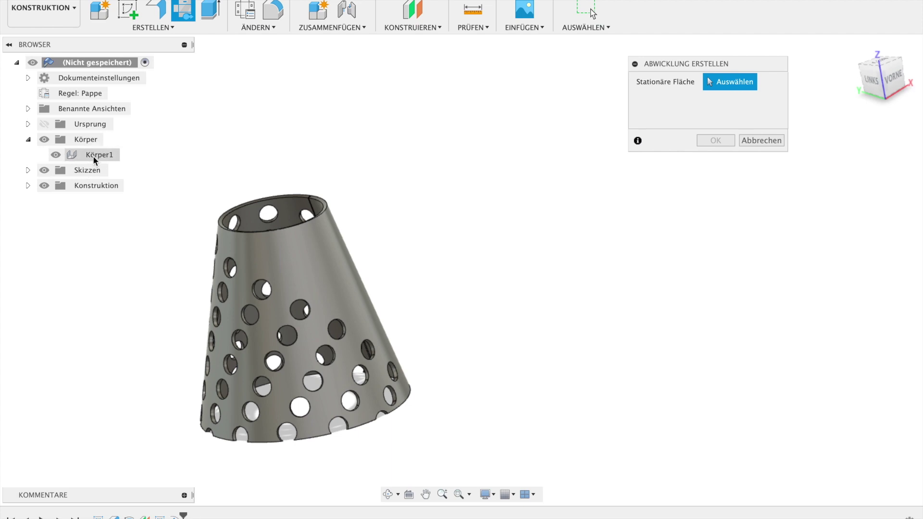
pyautogui.click(304, 262)
pyautogui.click(714, 141)
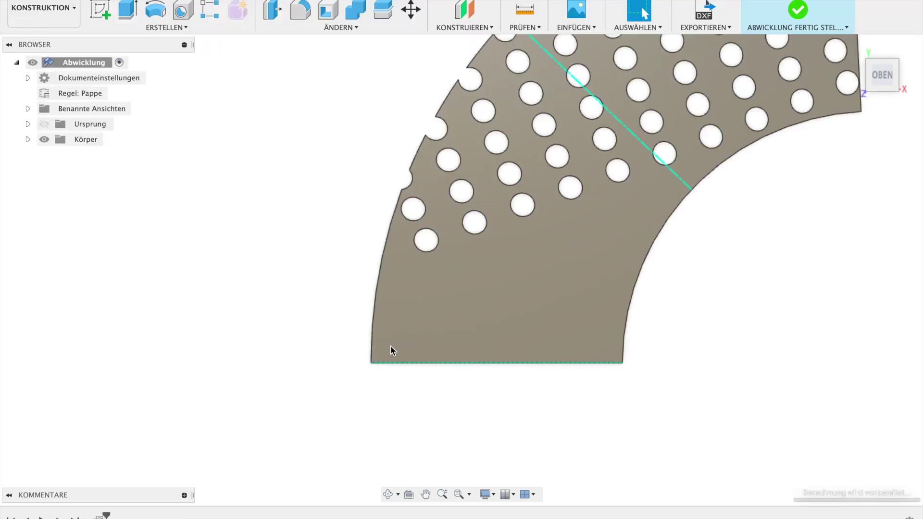
pyautogui.scroll(-2, 429, 344)
pyautogui.scroll(-1, 437, 373)
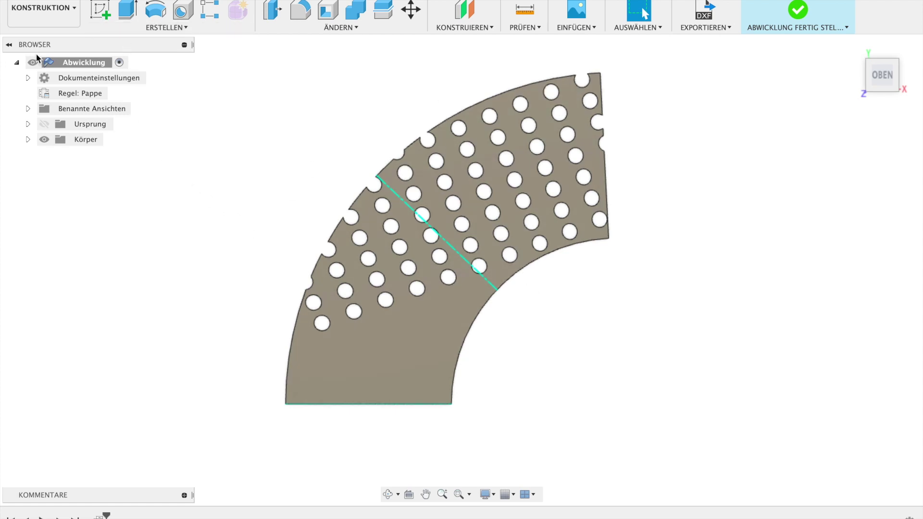
pyautogui.click(798, 10)
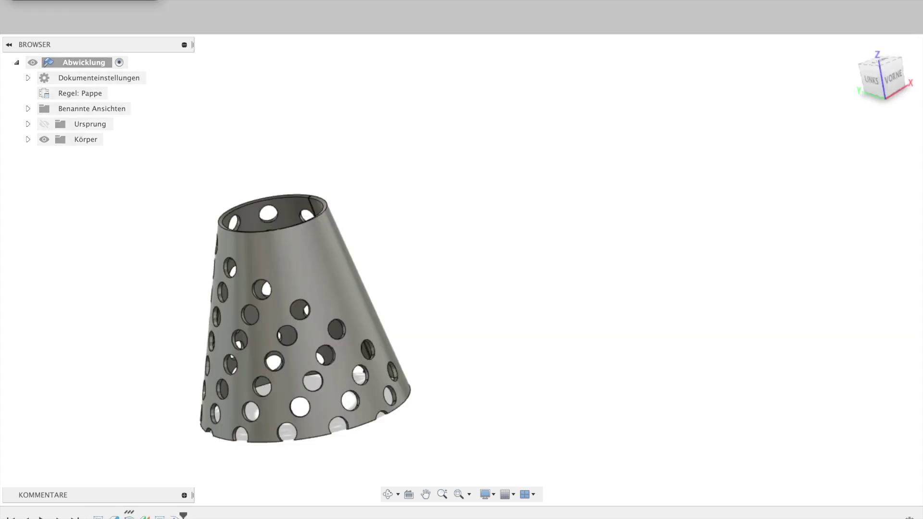
# - Open the hole-pattern sketch and delete all its points and circles
pyautogui.keyDown('shift'); pyautogui.moveTo(270, 309); pyautogui.dragTo(335, 326, button='middle'); pyautogui.keyUp('shift')
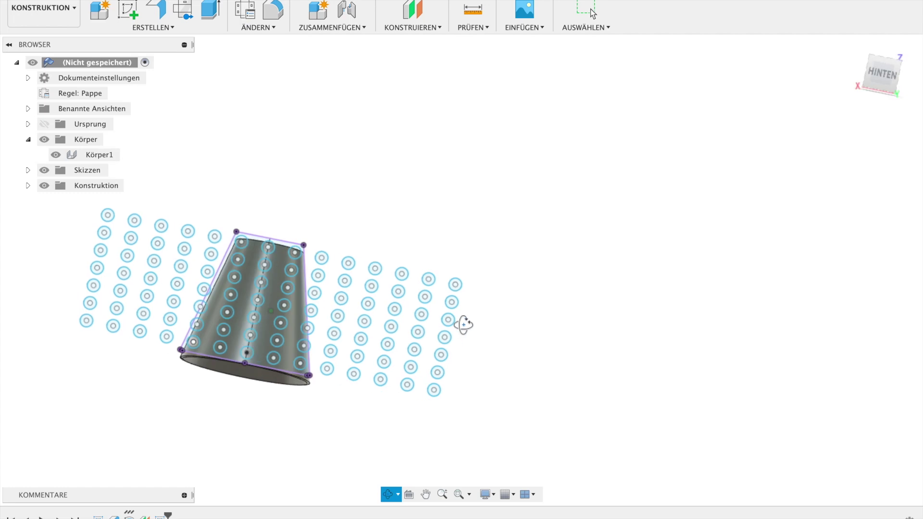
pyautogui.keyDown('shift'); pyautogui.moveTo(335, 326); pyautogui.dragTo(435, 346, button='middle'); pyautogui.keyUp('shift')
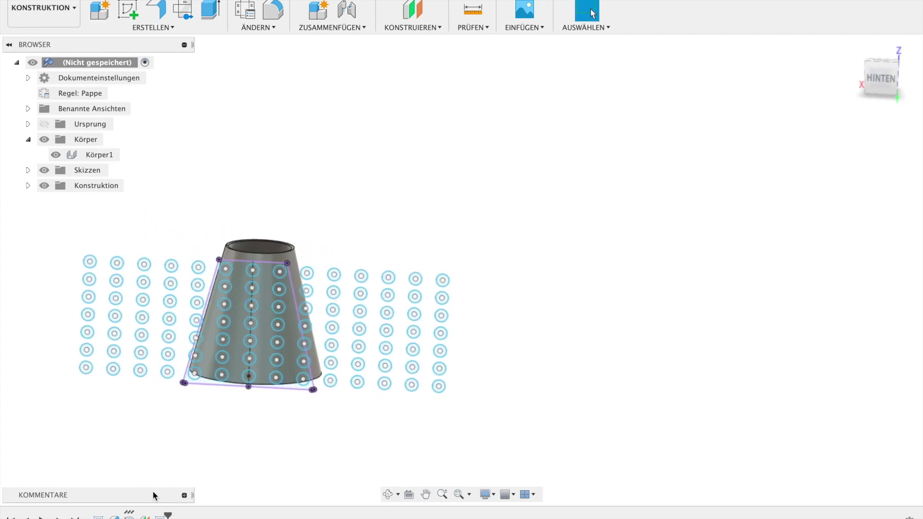
pyautogui.doubleClick(266, 380)
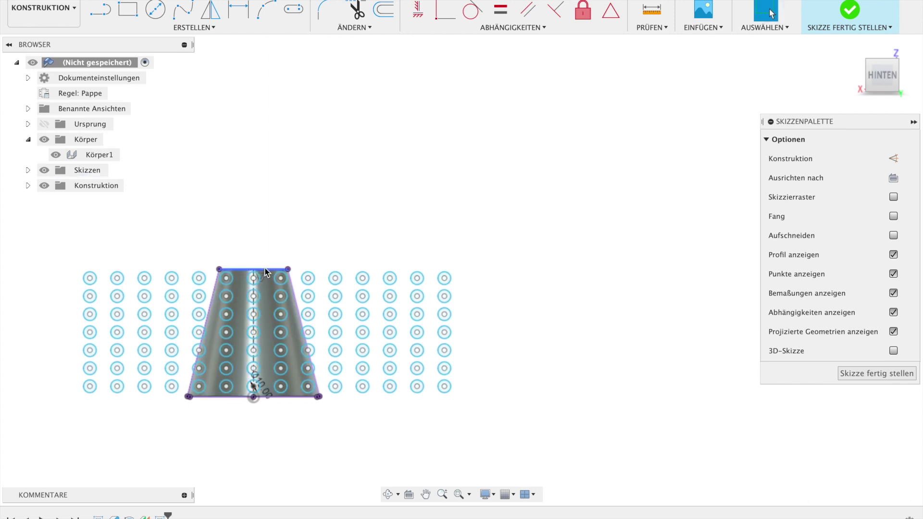
pyautogui.moveTo(60, 254); pyautogui.dragTo(570, 470)
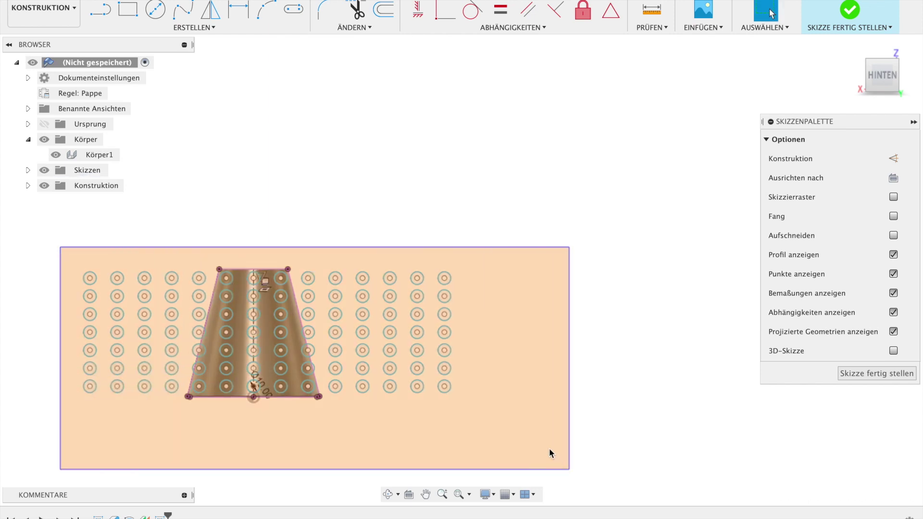
pyautogui.press('Delete')
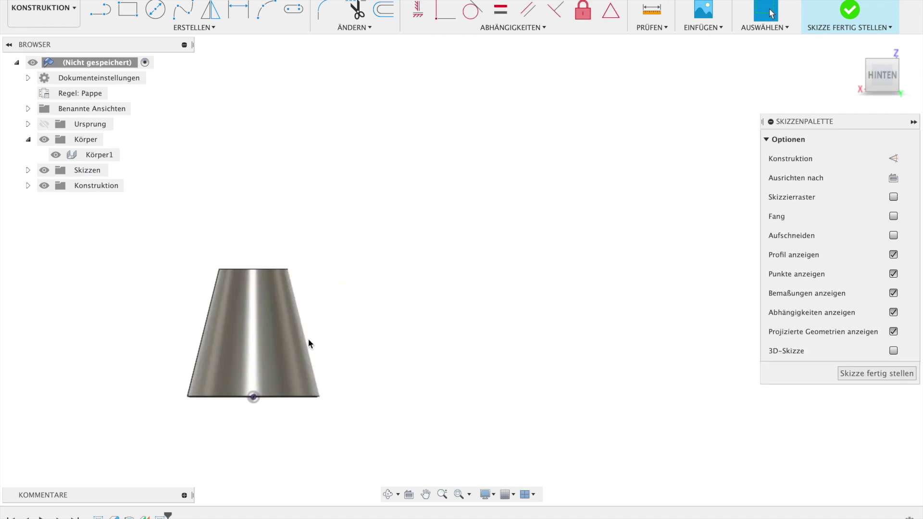
# - Project the cone body's trapezoid outline into the sketch
pyautogui.scroll(3, 310, 339)
pyautogui.moveTo(312, 339); pyautogui.dragTo(467, 318, button='middle')
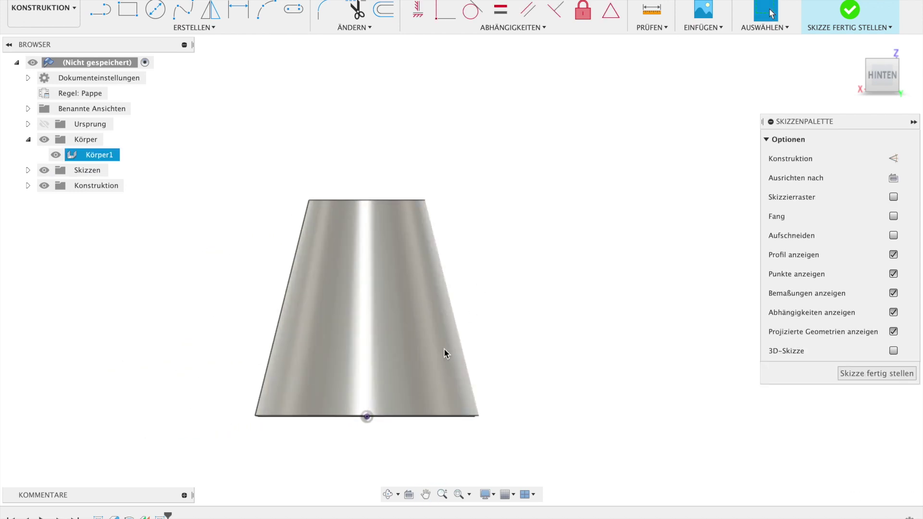
pyautogui.press('p')
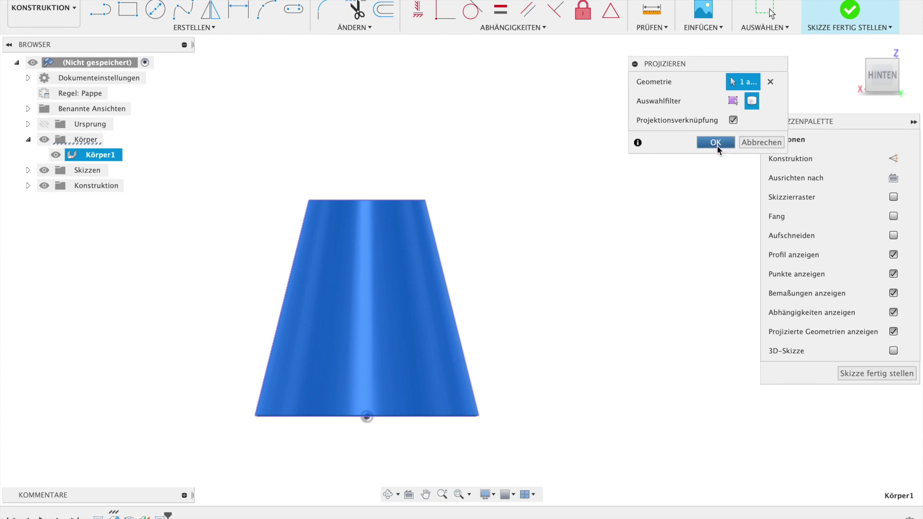
pyautogui.click(717, 145)
pyautogui.press('c')
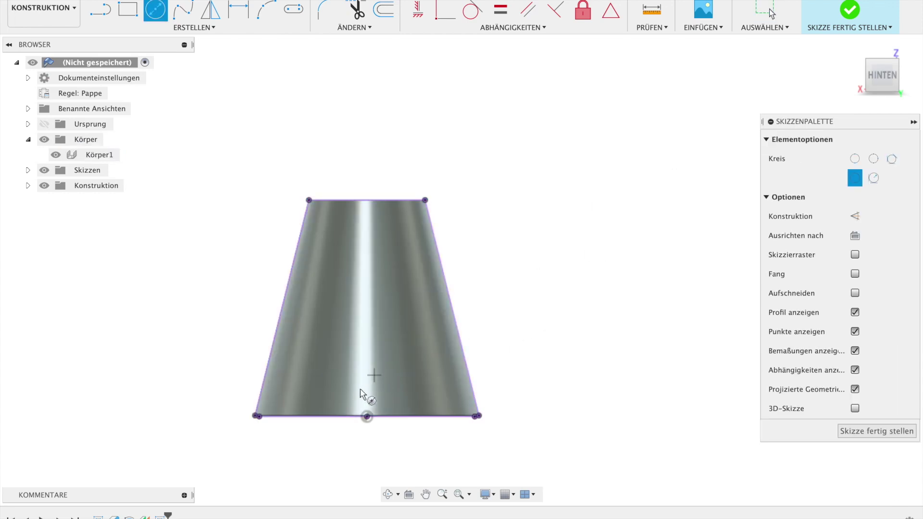
# - Draw a 10 mm diameter circle near the outline's bottom-left corner
pyautogui.click(299, 386)
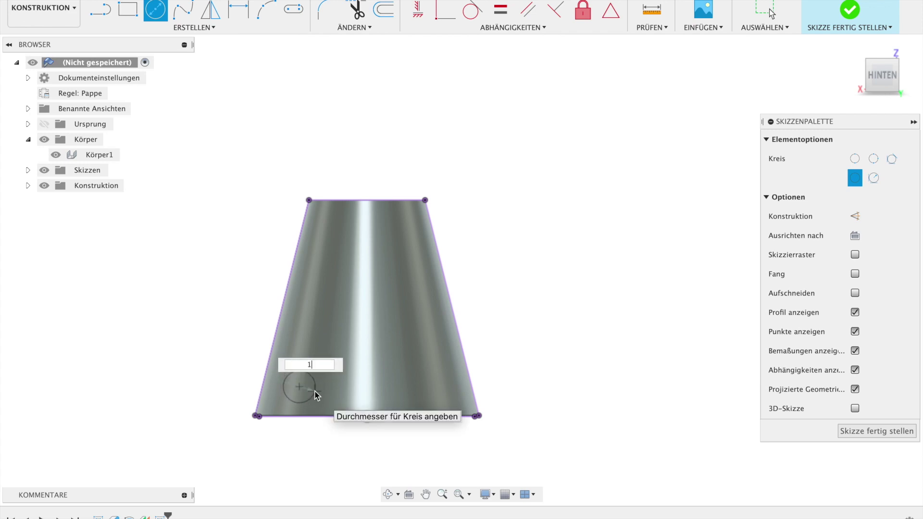
pyautogui.write('0')
pyautogui.press('Return')
pyautogui.press('Escape')
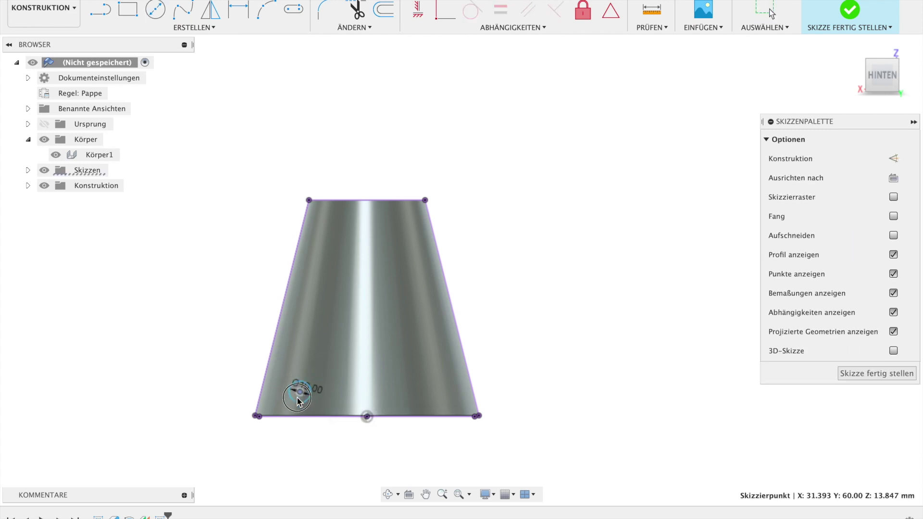
# - Draw a line up from the circle centre, parallel to the outline's left edge
pyautogui.click(275, 338)
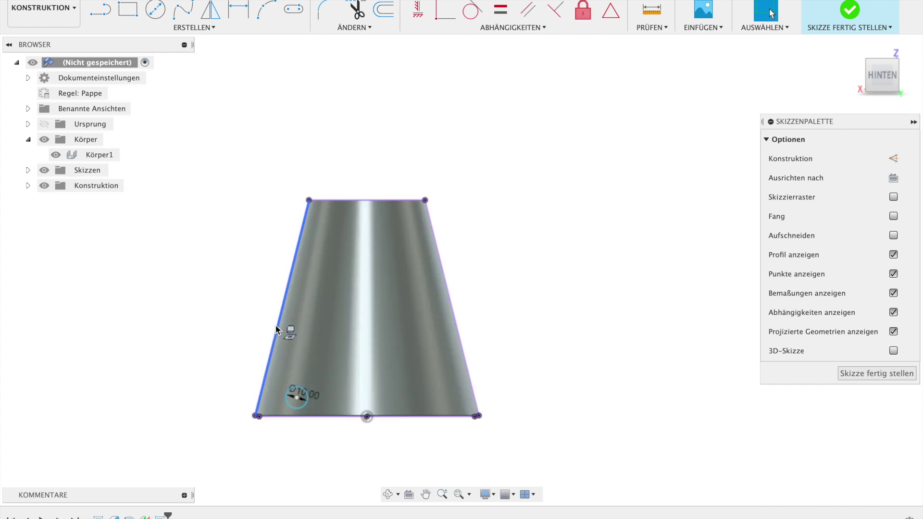
pyautogui.press('l')
pyautogui.click(297, 399)
pyautogui.click(392, 162)
pyautogui.press('Escape')
pyautogui.click(528, 10)
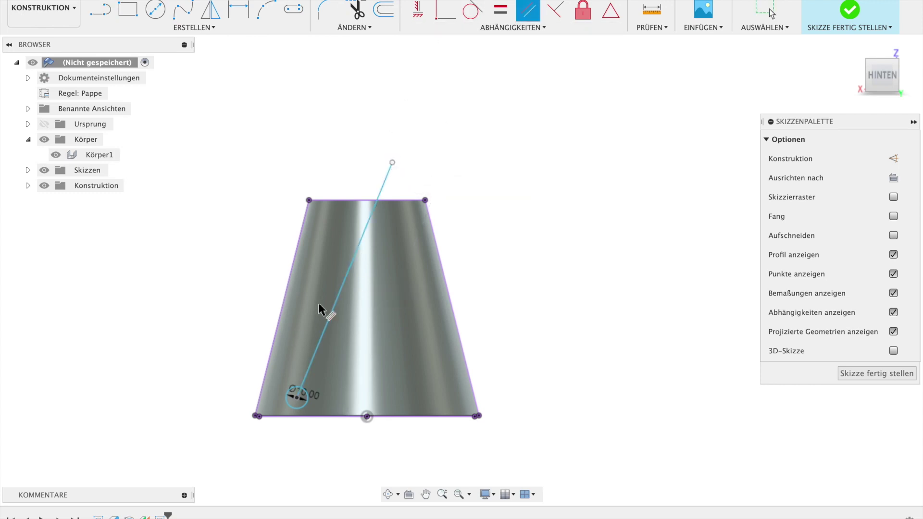
pyautogui.click(336, 295)
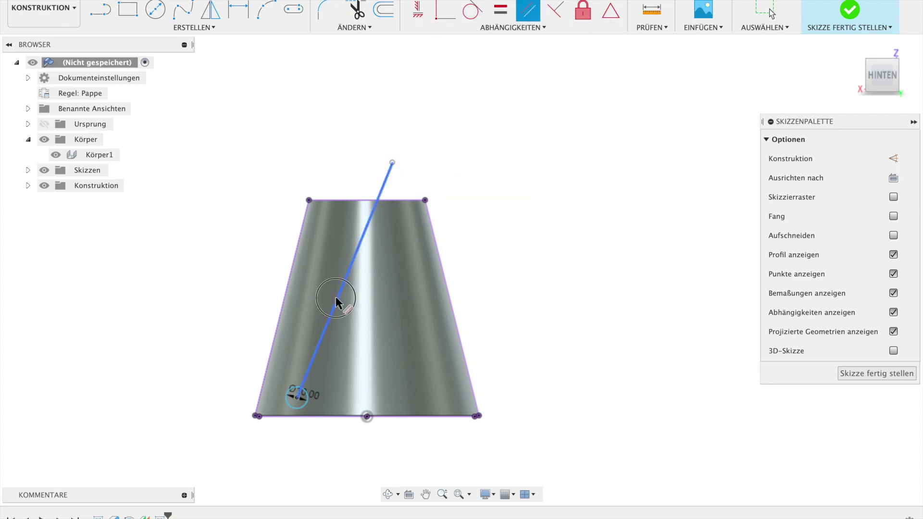
pyautogui.click(282, 297)
pyautogui.press('Escape')
# - Convert the new slanted line to construction geometry
pyautogui.click(372, 200)
pyautogui.click(349, 382)
pyautogui.click(326, 362)
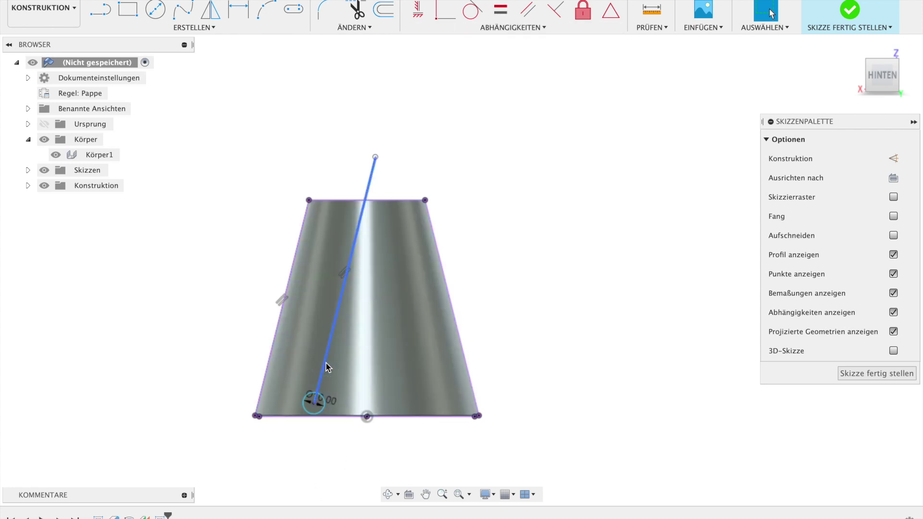
pyautogui.press('x')
pyautogui.click(492, 184)
pyautogui.click(201, 28)
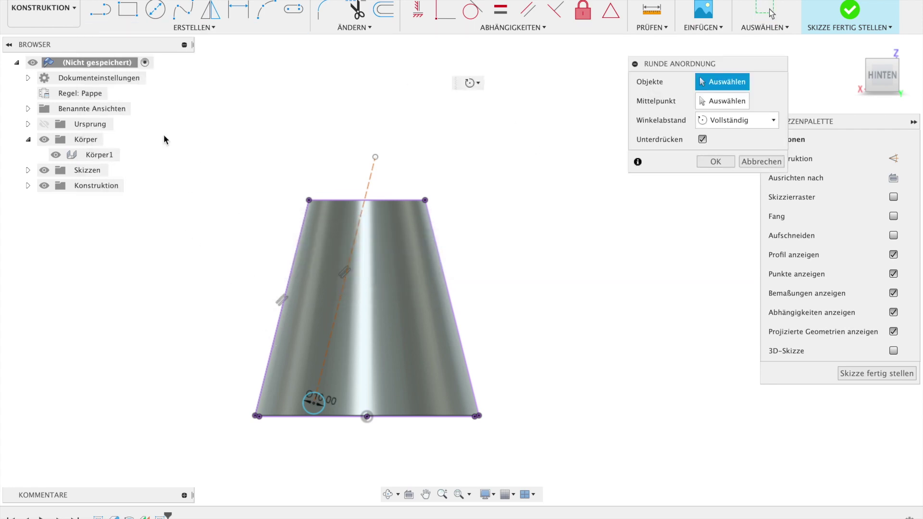
# - Pattern the 10 mm circle into 7 copies spread 105 mm along the construction line
pyautogui.click(194, 28)
pyautogui.click(150, 231)
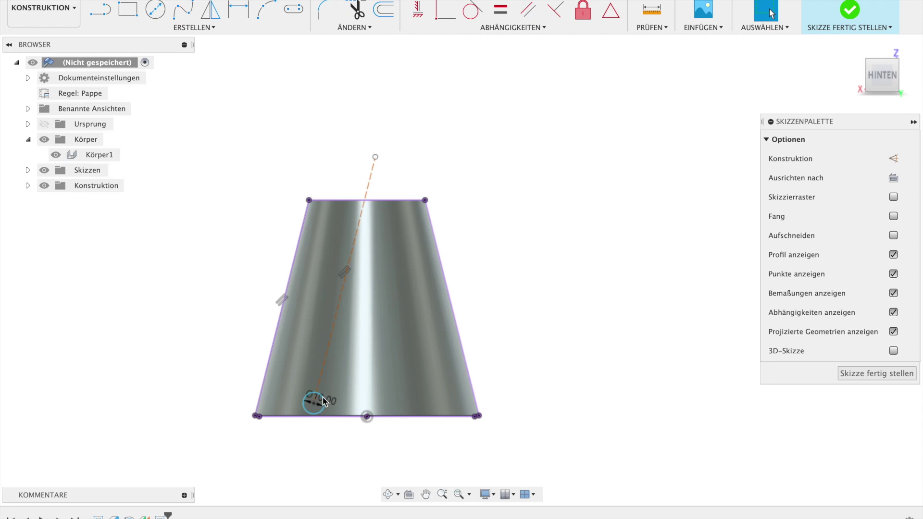
pyautogui.click(325, 403)
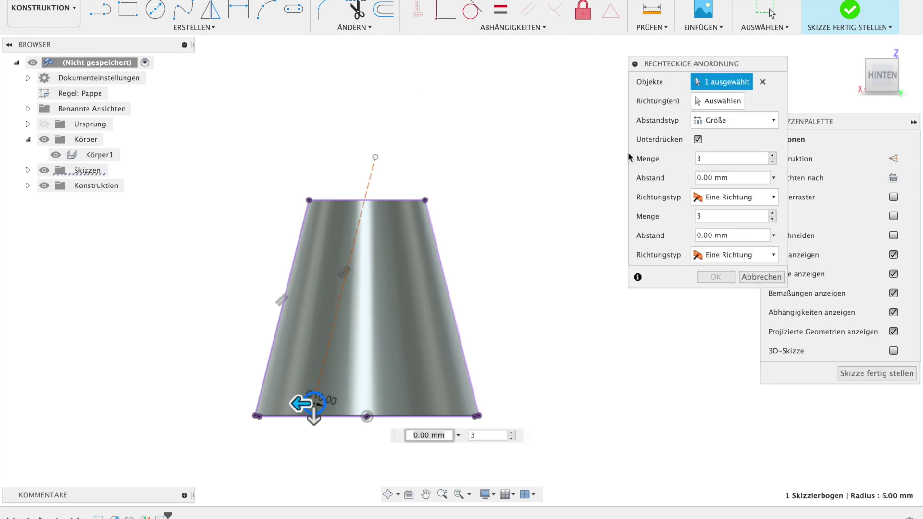
pyautogui.click(716, 101)
pyautogui.click(369, 183)
pyautogui.moveTo(319, 385); pyautogui.dragTo(372, 171)
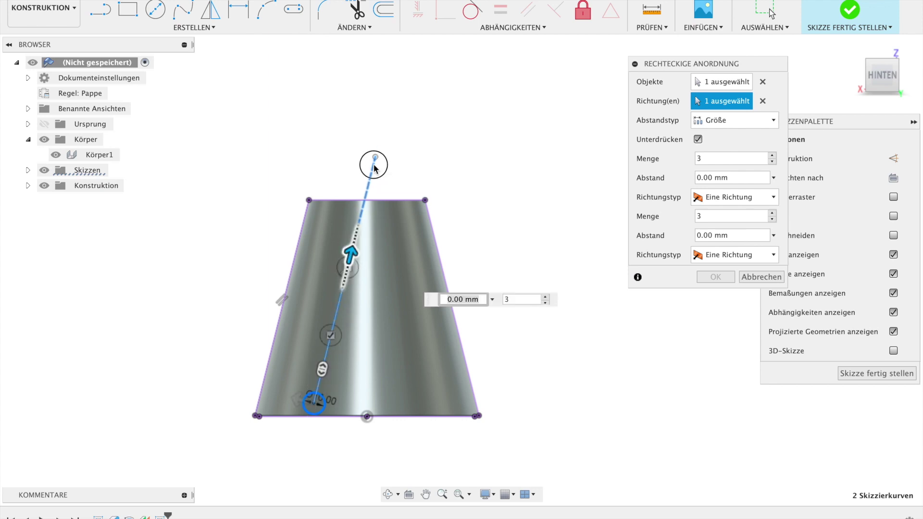
pyautogui.click(566, 214)
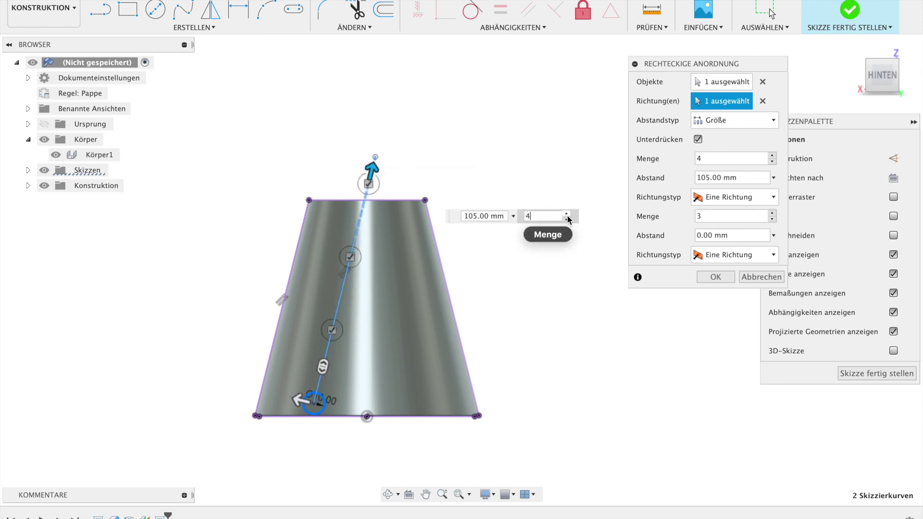
pyautogui.click(566, 214)
pyautogui.click(566, 214)
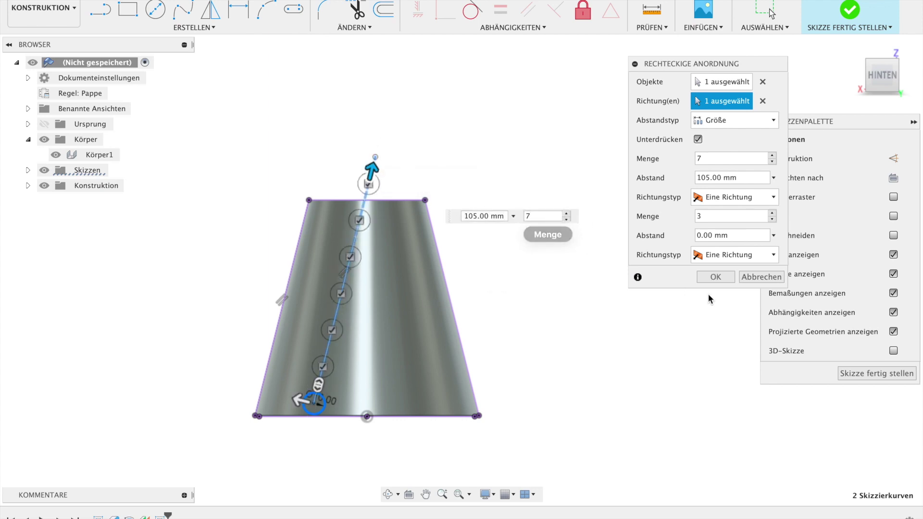
pyautogui.click(714, 277)
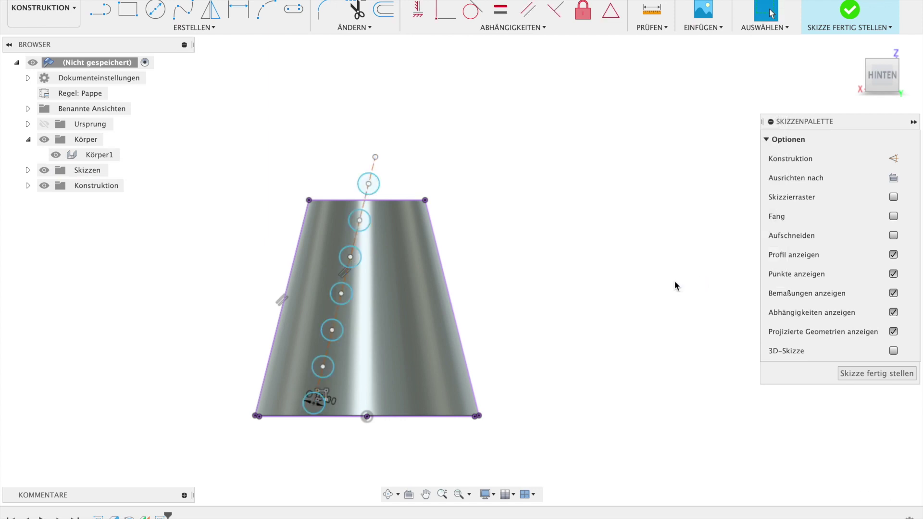
# - Start a second rectangular pattern with all seven column circles selected
pyautogui.click(181, 28)
pyautogui.click(145, 231)
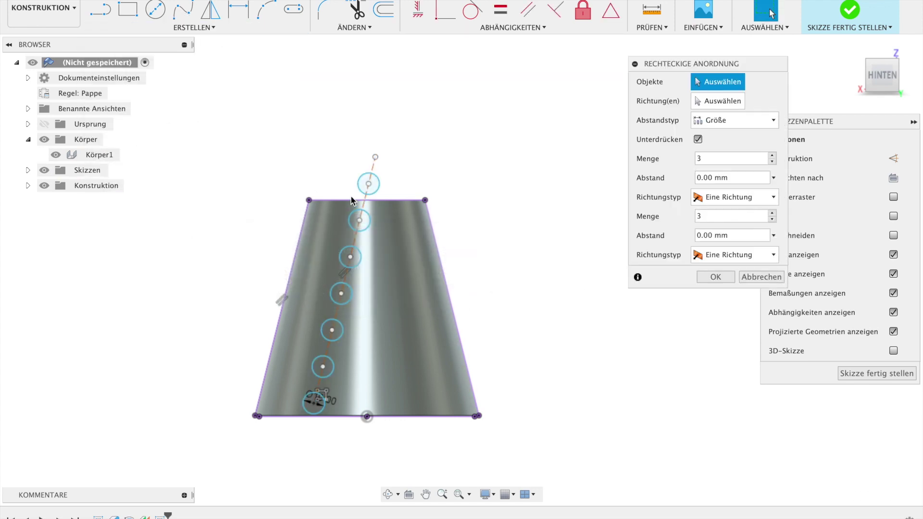
pyautogui.click(358, 217)
pyautogui.click(358, 219)
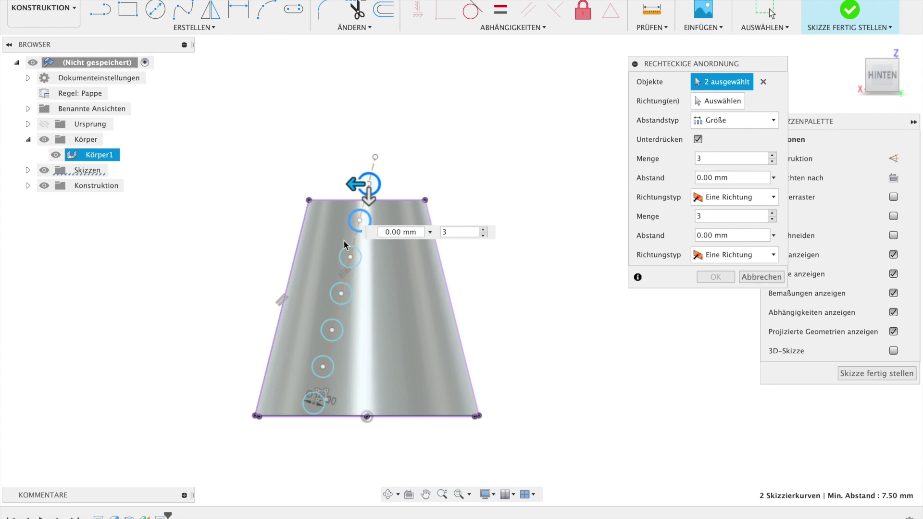
pyautogui.click(350, 257)
pyautogui.click(339, 292)
pyautogui.click(332, 330)
pyautogui.click(318, 364)
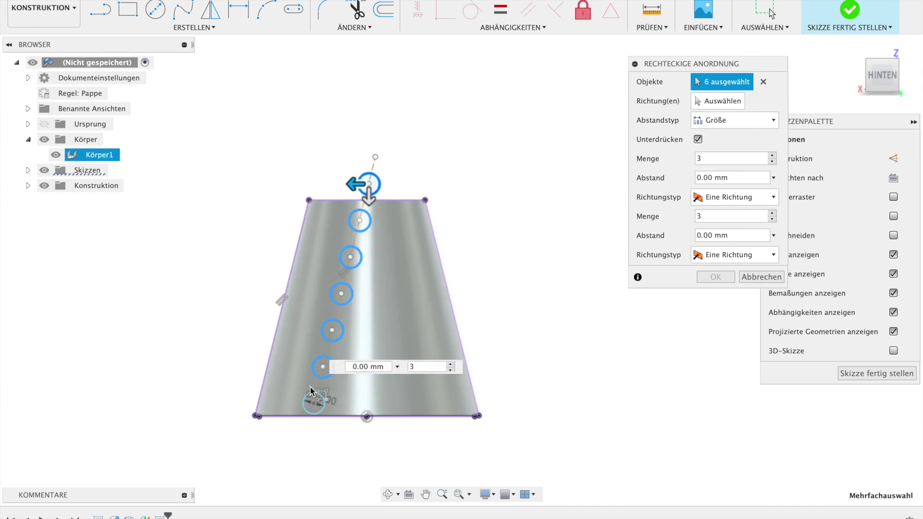
pyautogui.click(313, 402)
# - Repeat the column symmetrically sideways across 165 mm with quantity 14
pyautogui.click(735, 197)
pyautogui.click(726, 228)
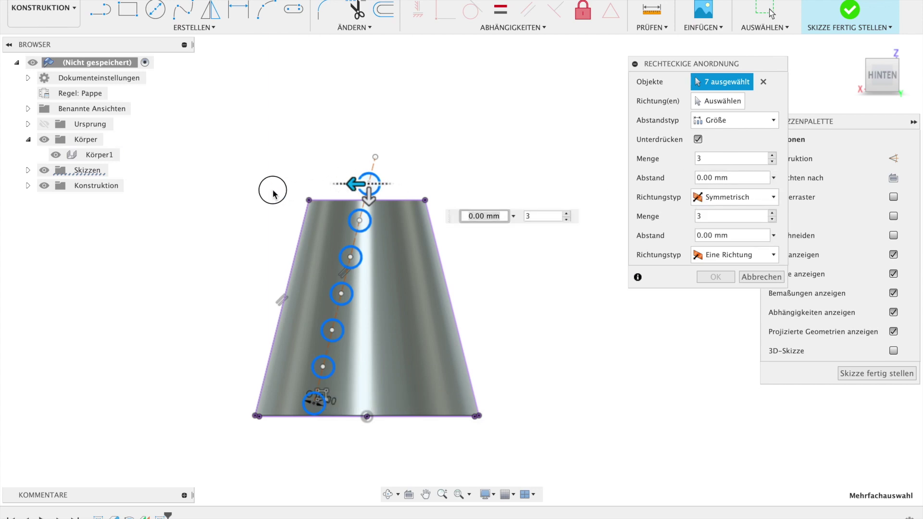
pyautogui.write('70')
pyautogui.moveTo(273, 194); pyautogui.dragTo(3, 214)
pyautogui.click(774, 158)
pyautogui.click(774, 158)
pyautogui.click(774, 158)
pyautogui.click(773, 158)
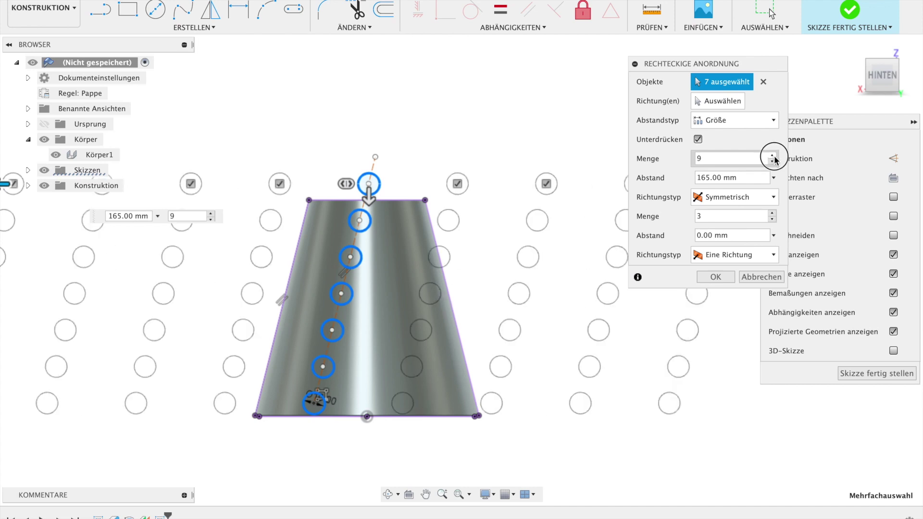
pyautogui.click(774, 157)
pyautogui.click(774, 158)
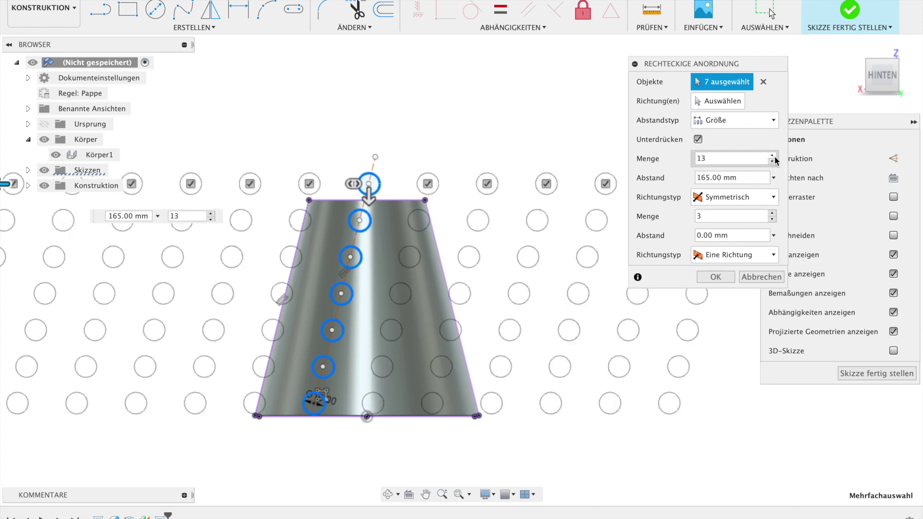
pyautogui.click(774, 158)
pyautogui.click(715, 277)
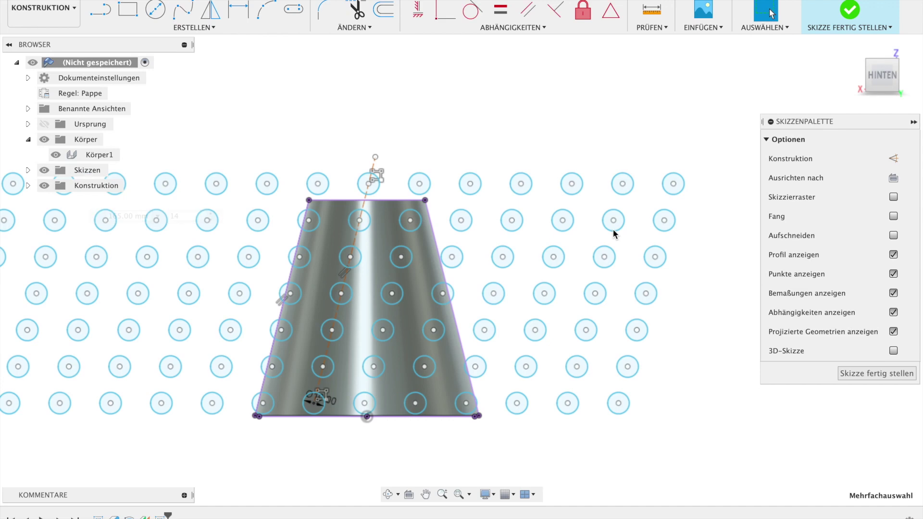
pyautogui.scroll(-4, 545, 69)
# - Finish the hole sketch and start a new emboss
pyautogui.keyDown('shift'); pyautogui.moveTo(641, 43); pyautogui.dragTo(635, 65, button='middle'); pyautogui.keyUp('shift')
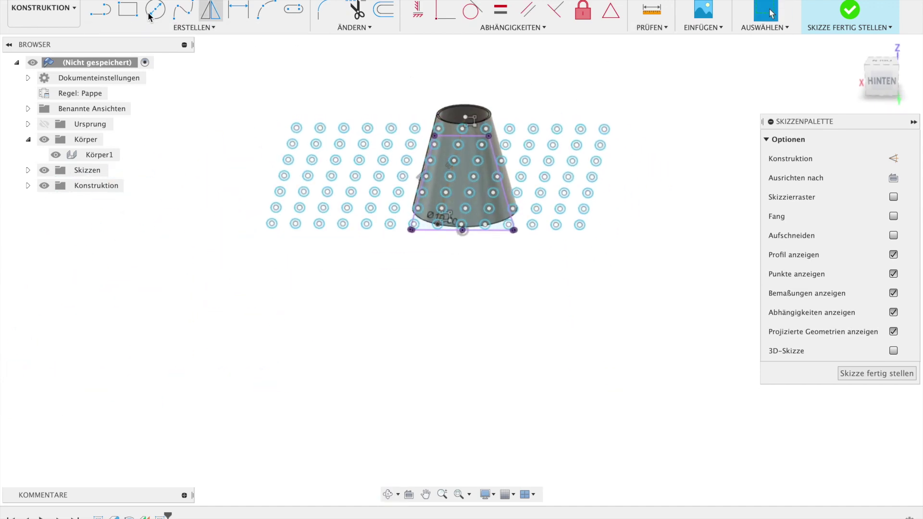
pyautogui.click(851, 374)
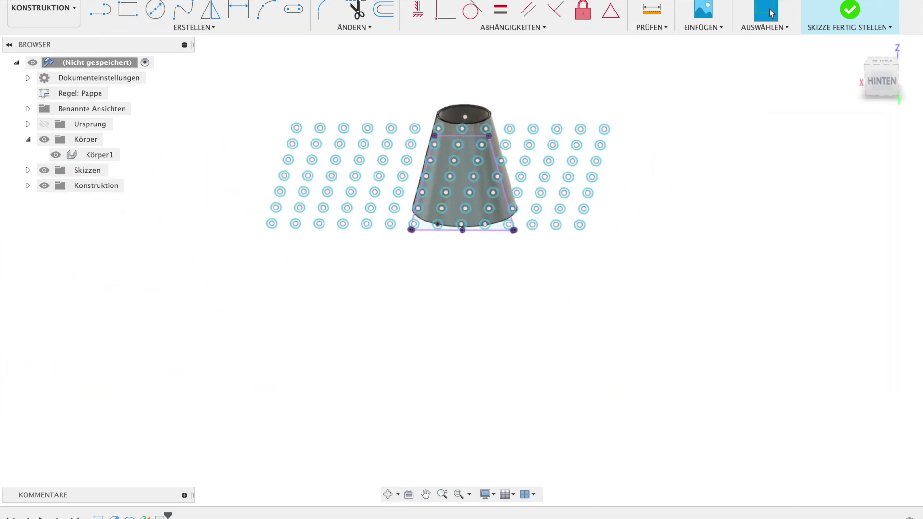
pyautogui.click(200, 28)
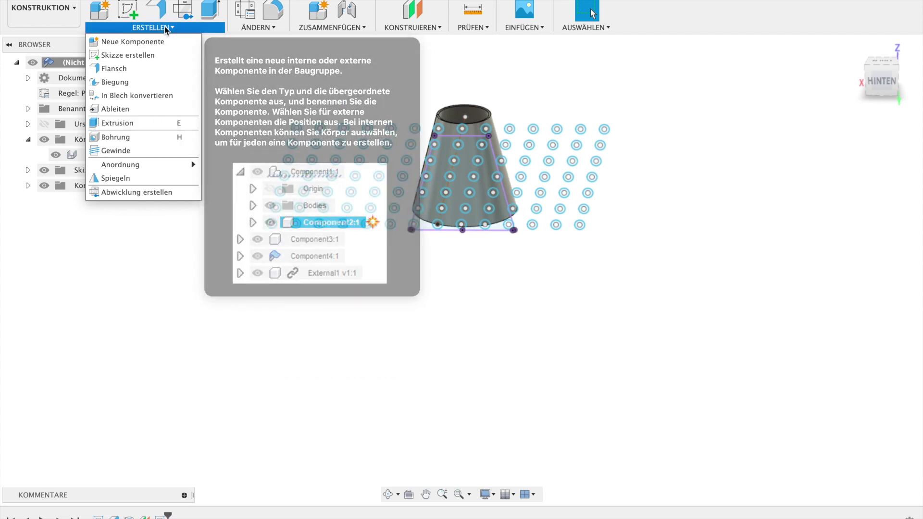
pyautogui.press('Escape')
pyautogui.click(159, 28)
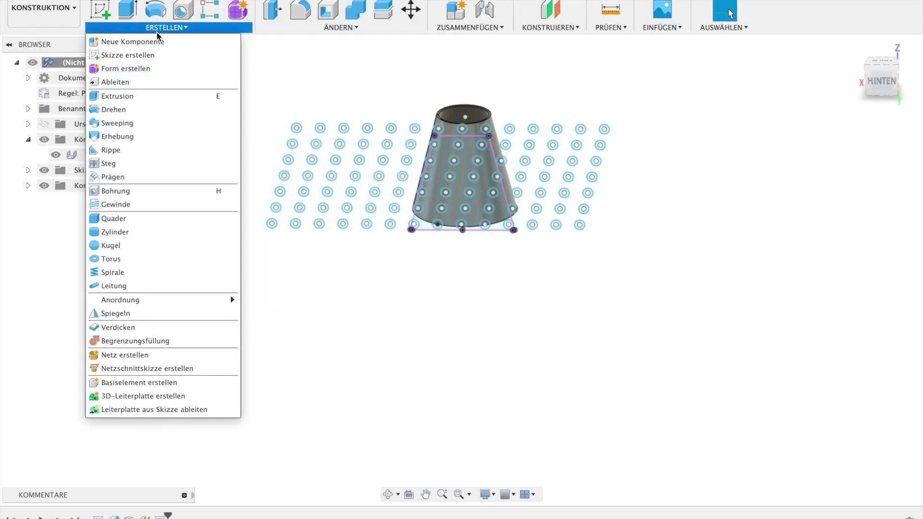
pyautogui.click(151, 179)
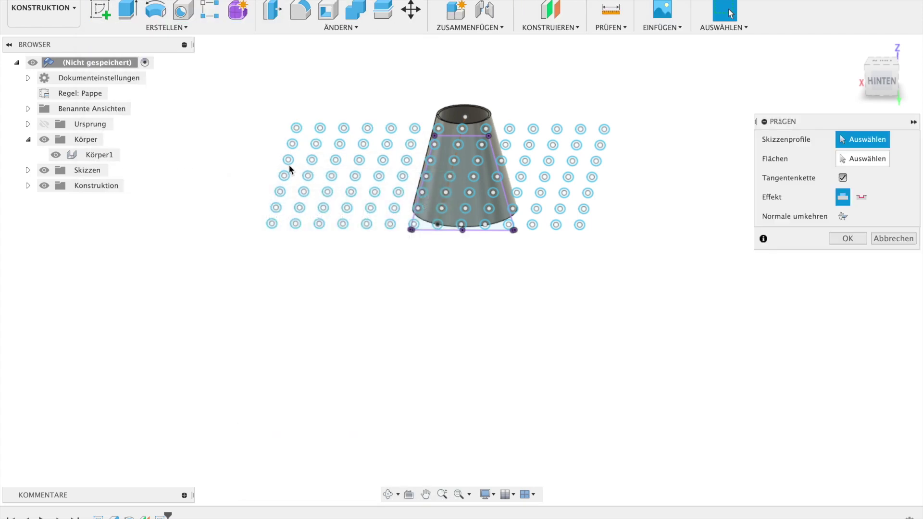
# - Deboss the circle profiles, excluding the cone outline, onto the cone's side face
pyautogui.moveTo(239, 107); pyautogui.dragTo(659, 269)
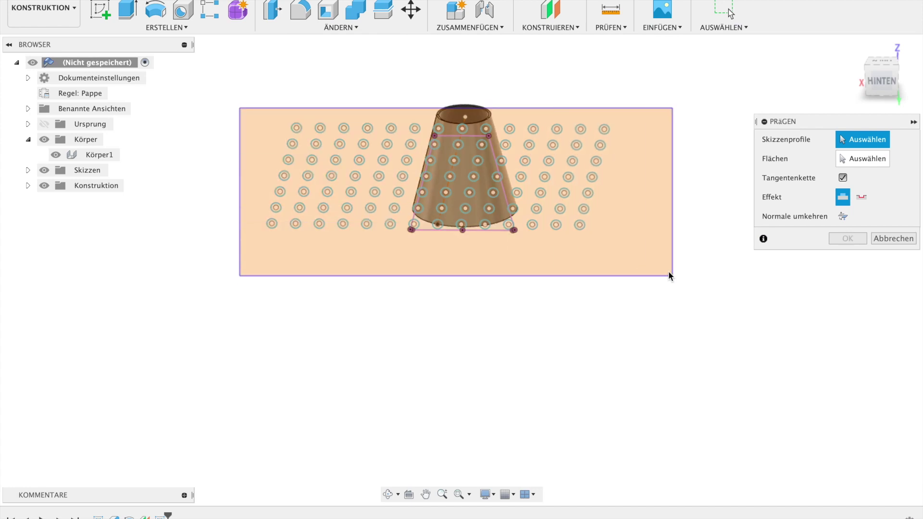
pyautogui.click(498, 212)
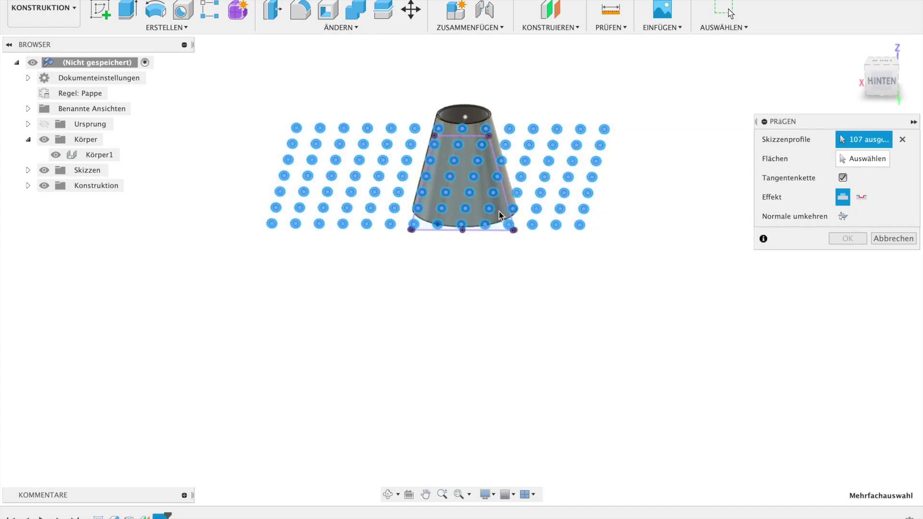
pyautogui.click(868, 158)
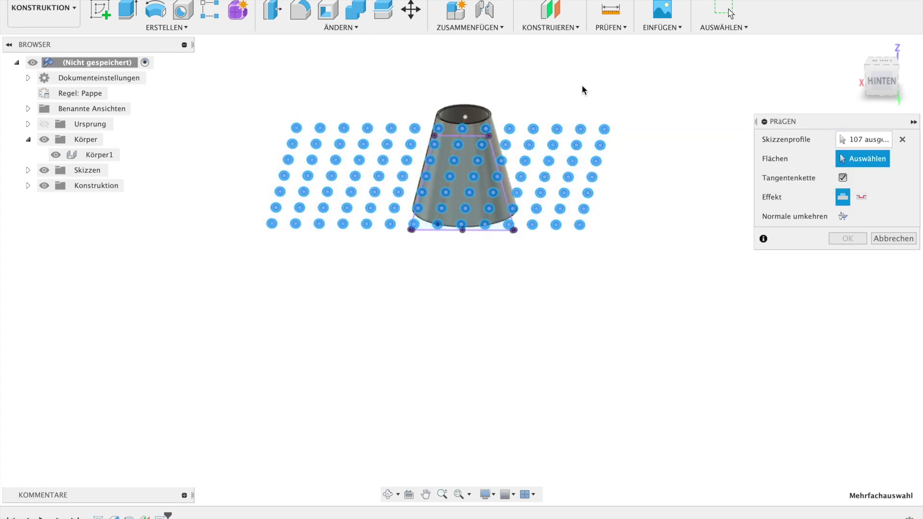
pyautogui.click(492, 122)
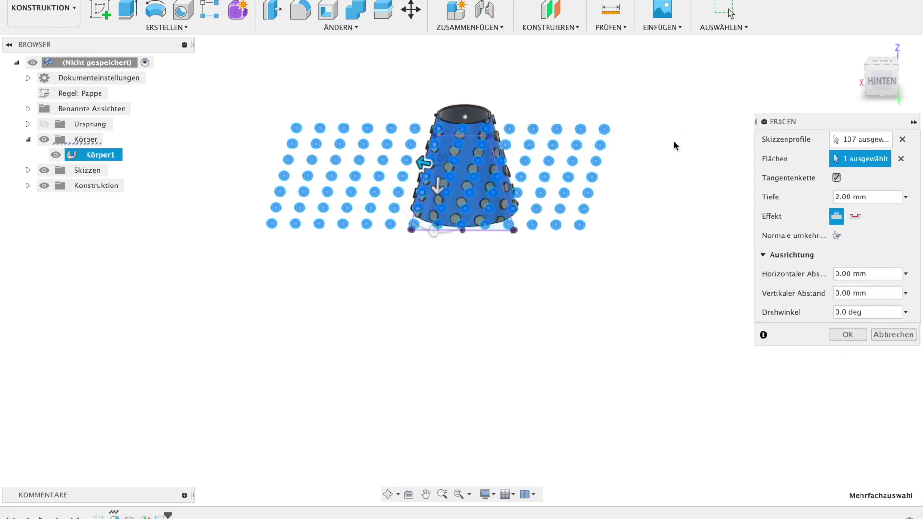
pyautogui.keyDown('shift'); pyautogui.moveTo(674, 142); pyautogui.dragTo(418, 179, button='middle'); pyautogui.keyUp('shift')
pyautogui.moveTo(462, 153)
pyautogui.keyDown('shift'); pyautogui.mouseDown(button='middle')
pyautogui.moveTo(649, 158)
pyautogui.moveTo(717, 201)
pyautogui.mouseUp(button='middle'); pyautogui.keyUp('shift')
pyautogui.click(856, 217)
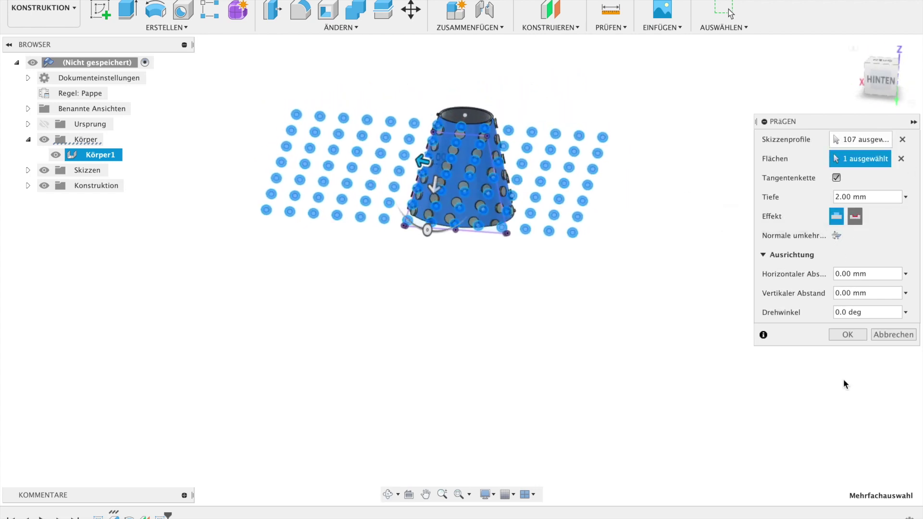
pyautogui.click(847, 334)
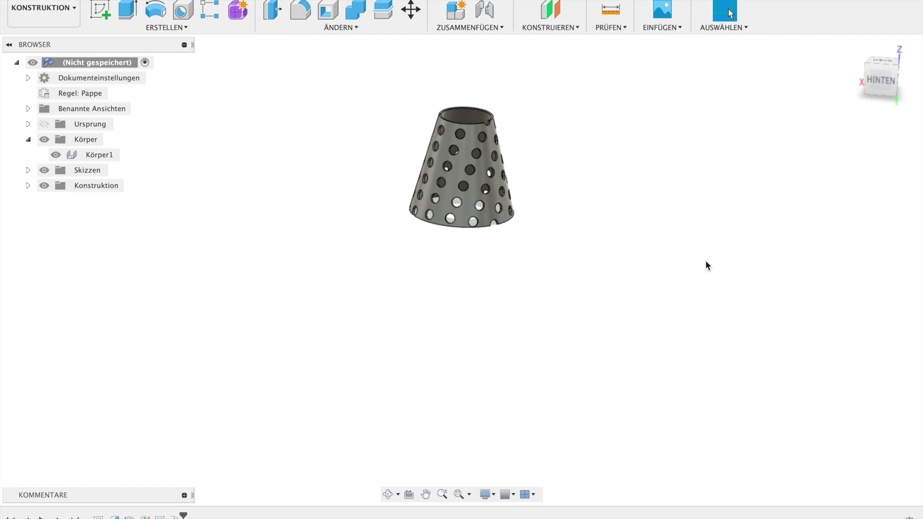
# - Create a flat pattern of the perforated cone with one cone face held stationary
pyautogui.click(188, 0)
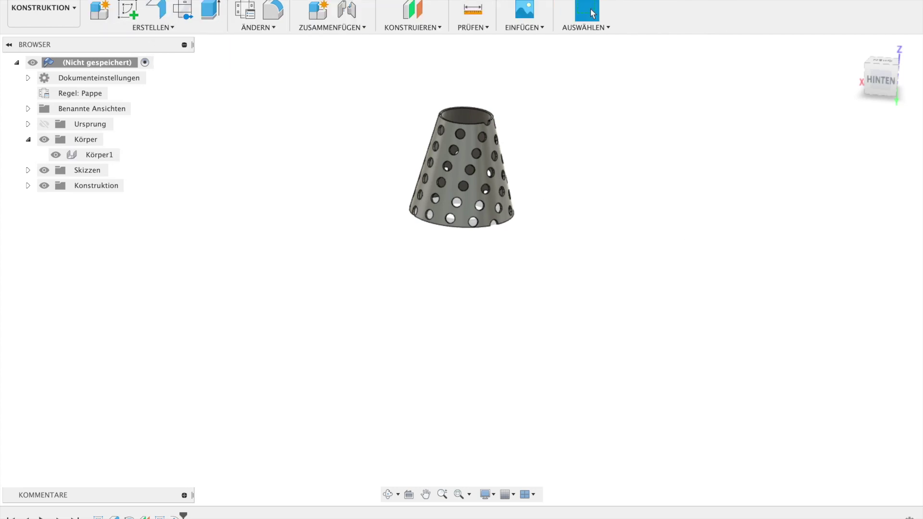
pyautogui.click(183, 8)
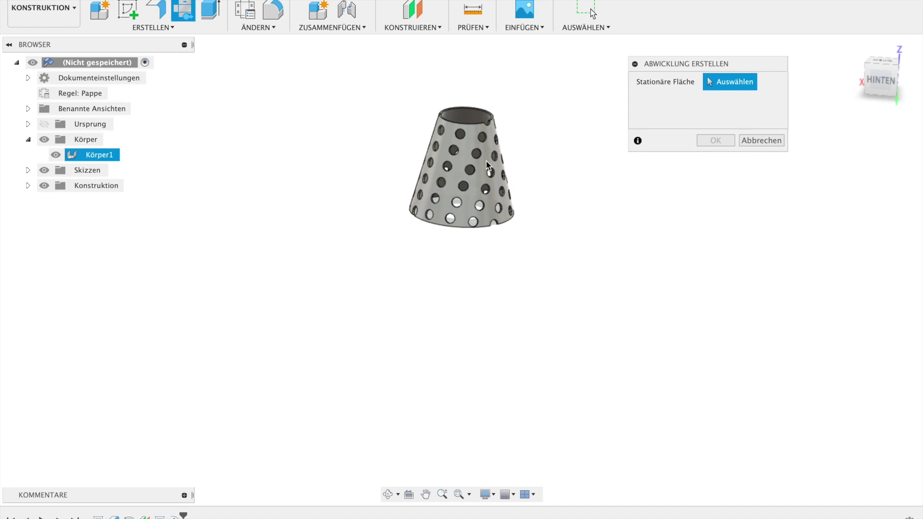
pyautogui.click(439, 170)
pyautogui.click(717, 140)
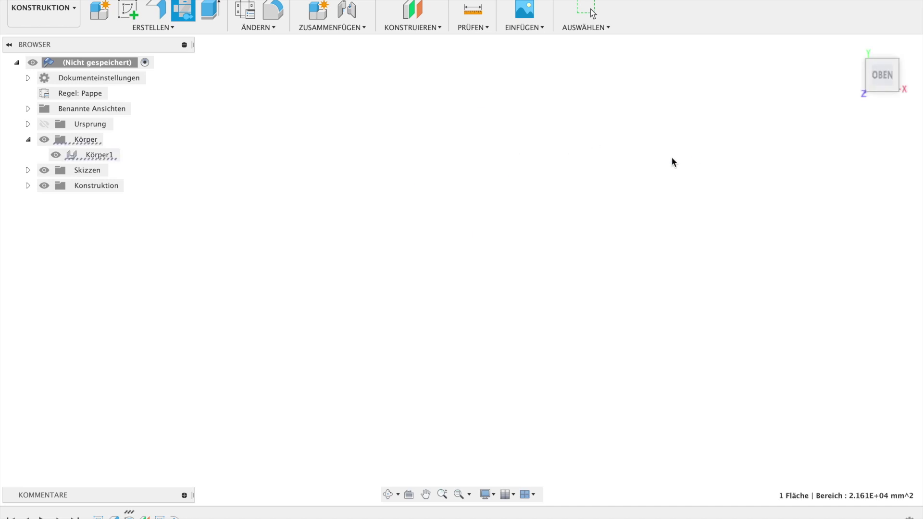